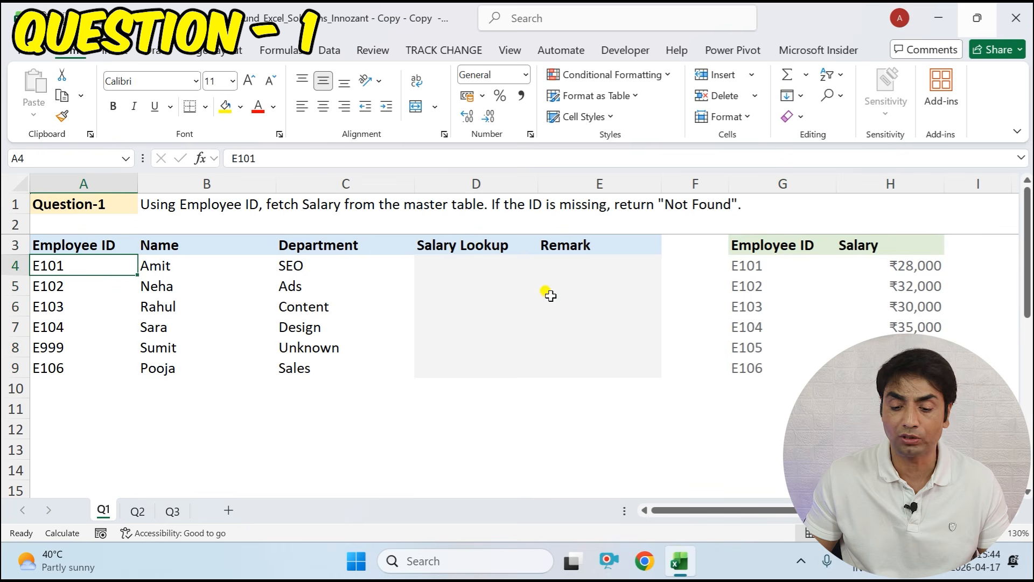
Enter =VLOOKUP(A4,$G$4:$H$9,2,0) in D4 to fetch the first employee's salary from the master table.
{"action": "left_click", "coordinate": [448, 279]}
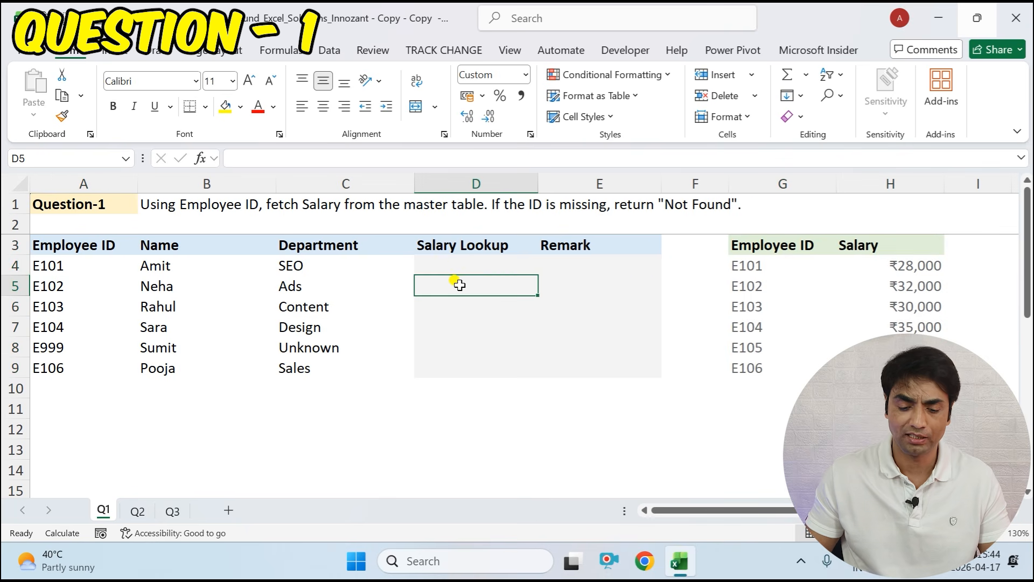
{"action": "left_click", "coordinate": [447, 265]}
{"action": "type", "text": "="}
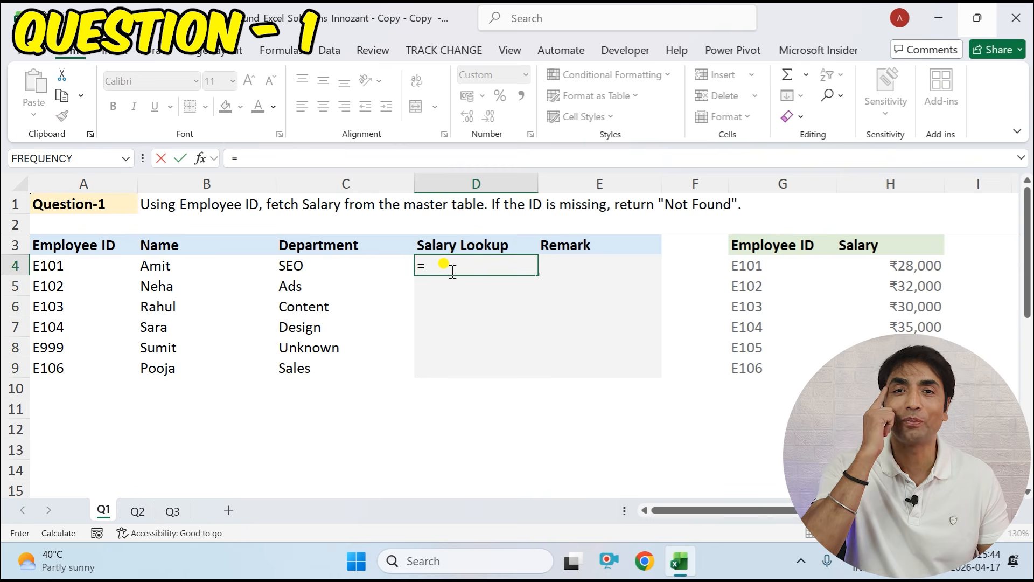
{"action": "type", "text": "vl"}
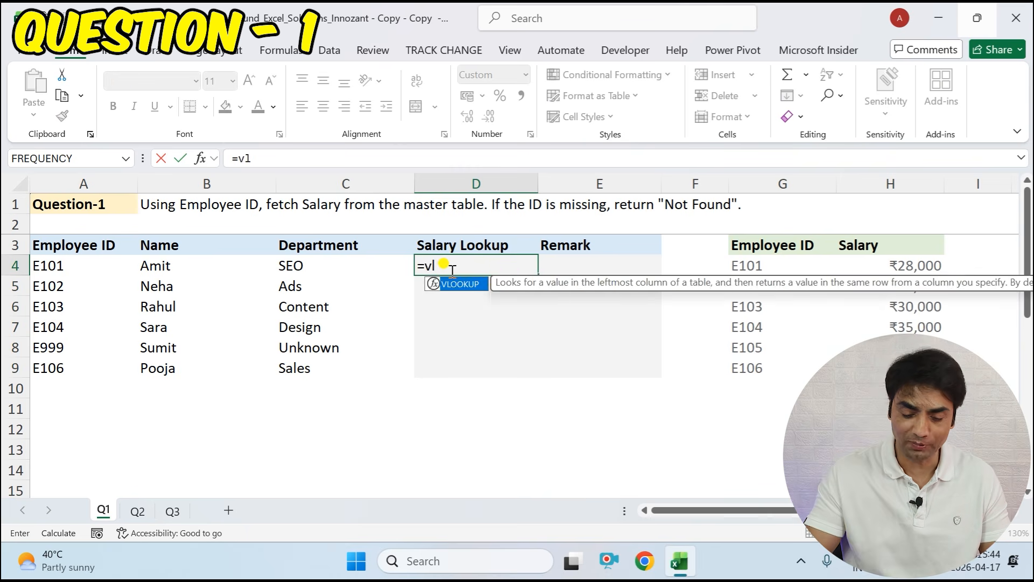
{"action": "key", "text": "Tab"}
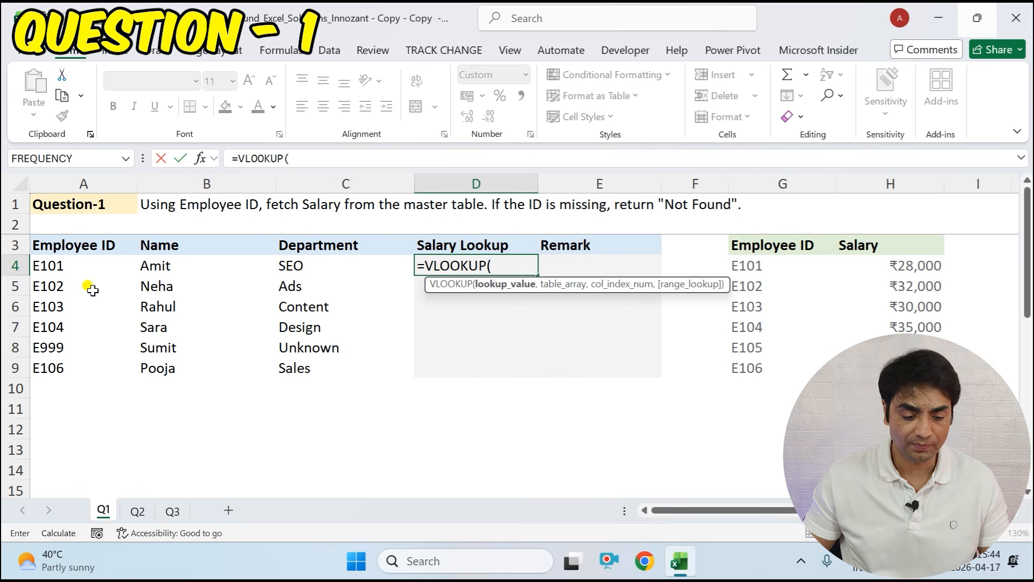
{"action": "left_click", "coordinate": [64, 266]}
{"action": "type", "text": ","}
{"action": "left_click_drag", "start_coordinate": [739, 264], "coordinate": [915, 369]}
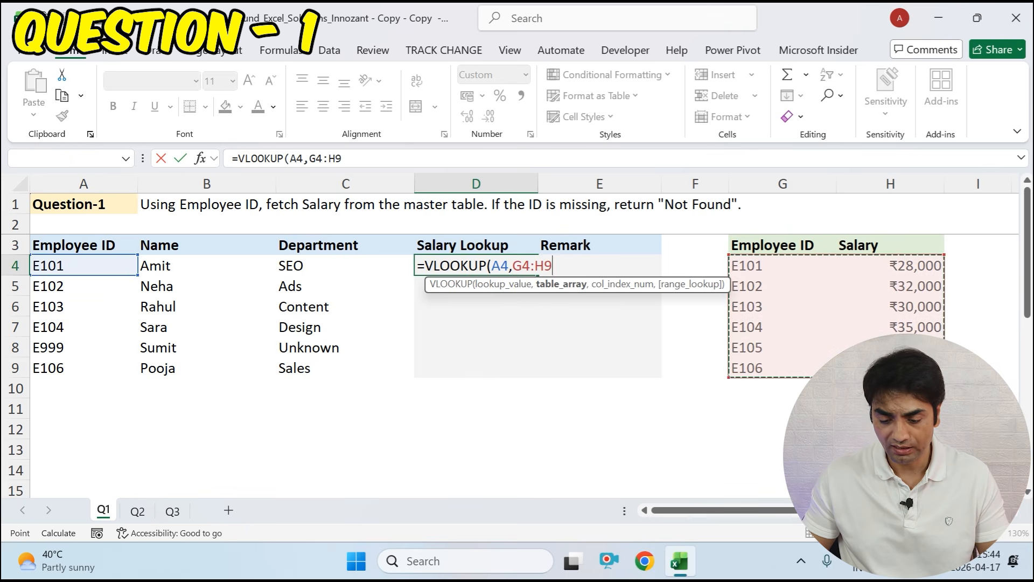
{"action": "key", "text": "F4"}
{"action": "type", "text": ",2"}
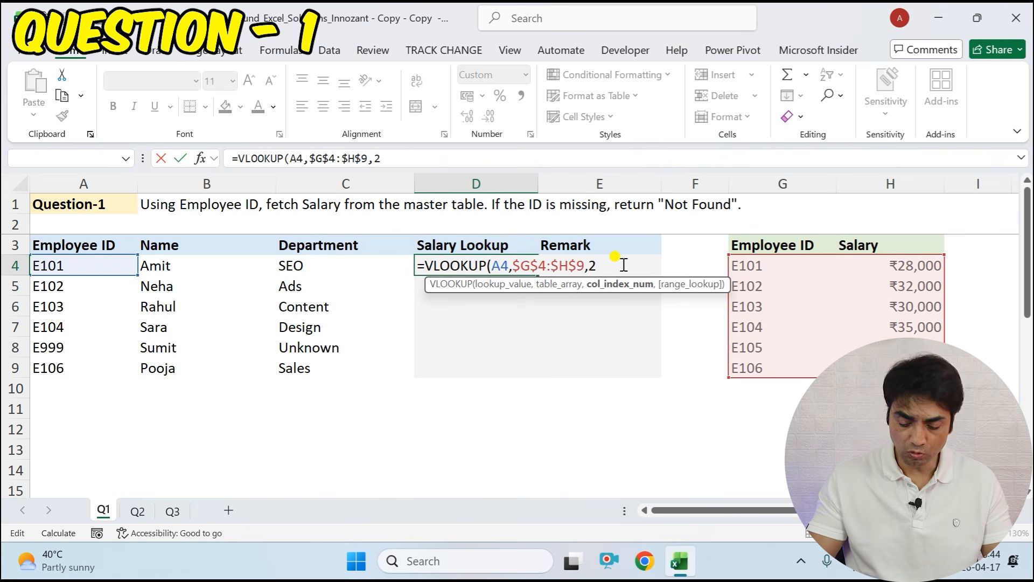
{"action": "type", "text": ",0)"}
{"action": "key", "text": "Return"}
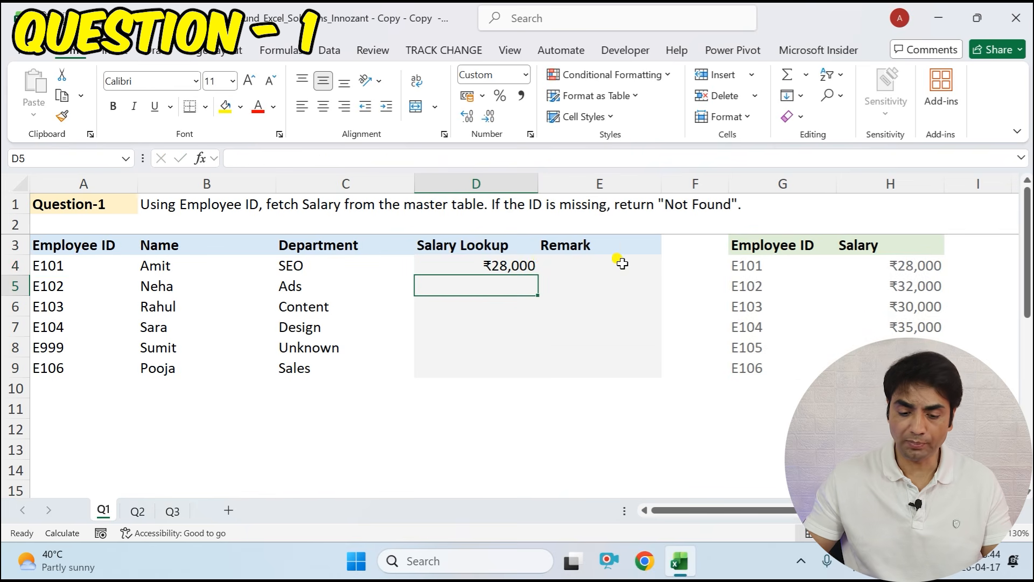
Wrap the D4 lookup in IFERROR with "Not Found" as the fallback value and fill the formula down to D9.
{"action": "left_click", "coordinate": [483, 263]}
{"action": "double_click", "coordinate": [484, 262]}
{"action": "left_click", "coordinate": [418, 263]}
{"action": "type", "text": "iferVLOOKUP(A4,$G$4:$H$9,2,0"}
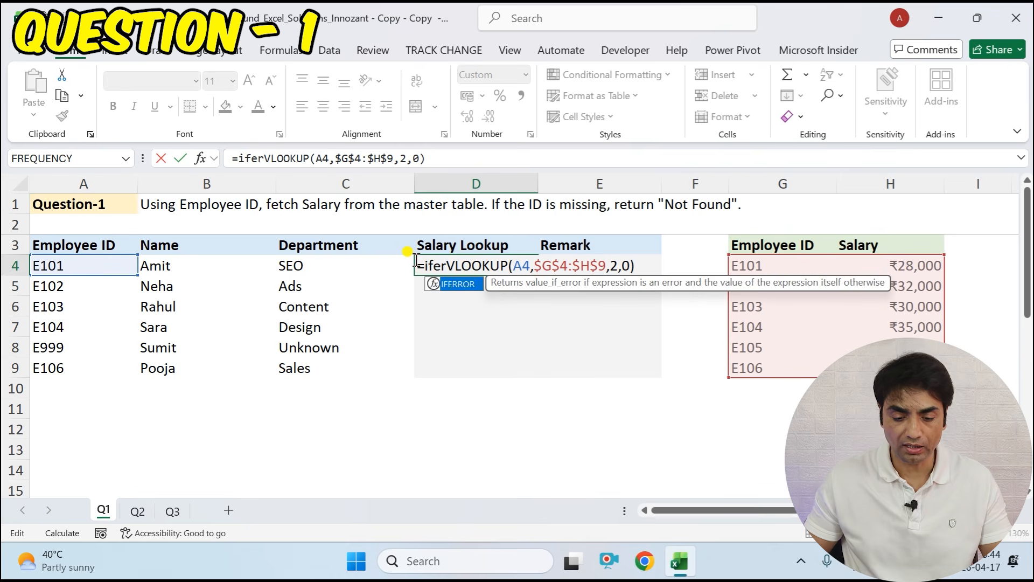
{"action": "key", "text": "Tab"}
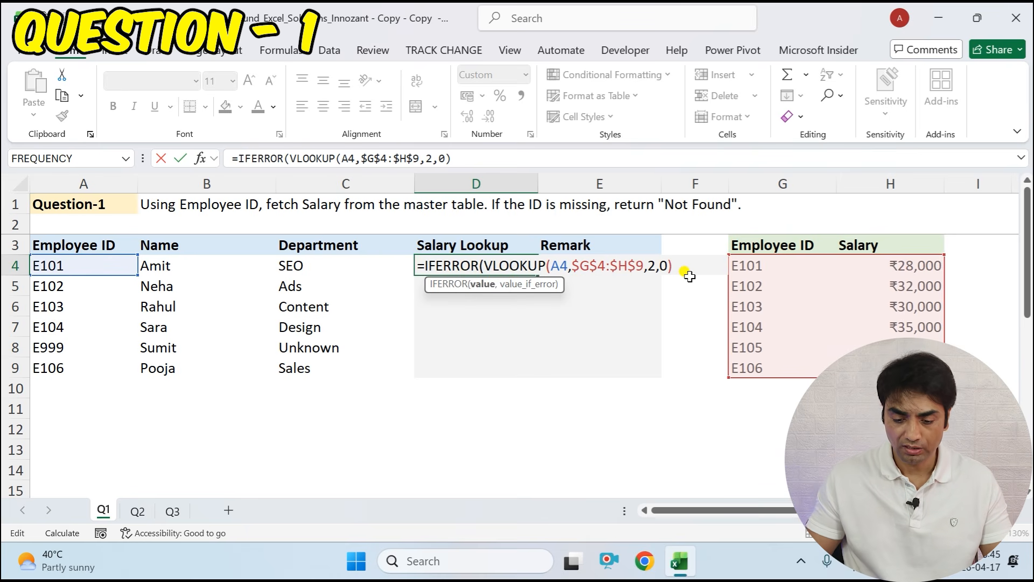
{"action": "type", "text": ",\"Not Fo"}
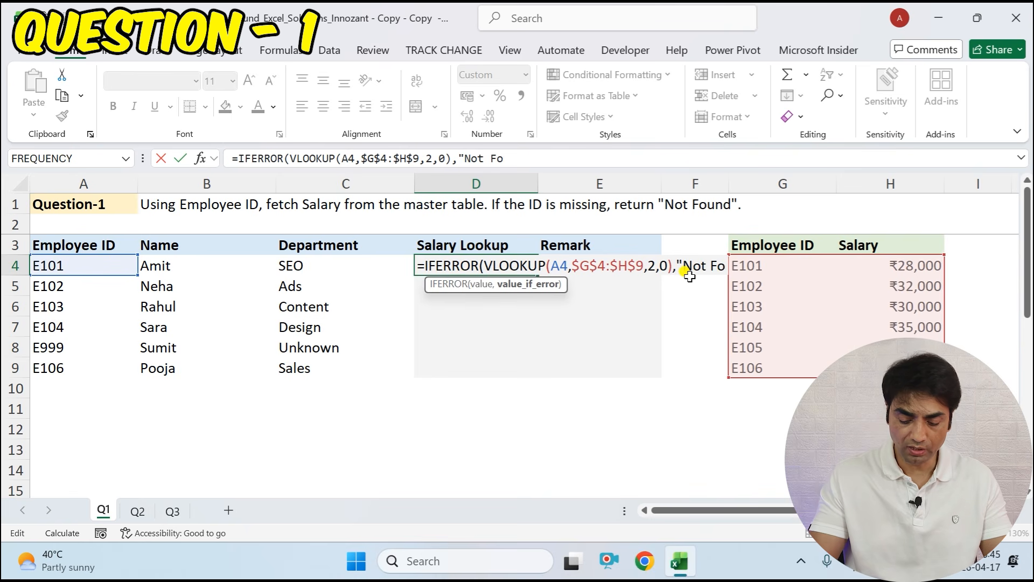
{"action": "type", "text": "und\")"}
{"action": "key", "text": "Return"}
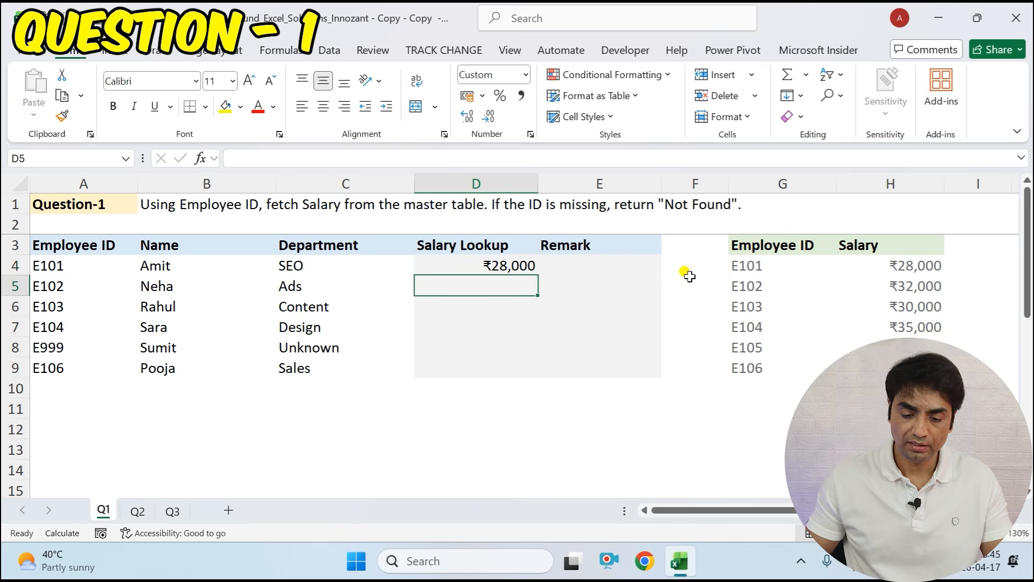
{"action": "left_click", "coordinate": [503, 262]}
{"action": "left_click_drag", "start_coordinate": [537, 275], "coordinate": [526, 366]}
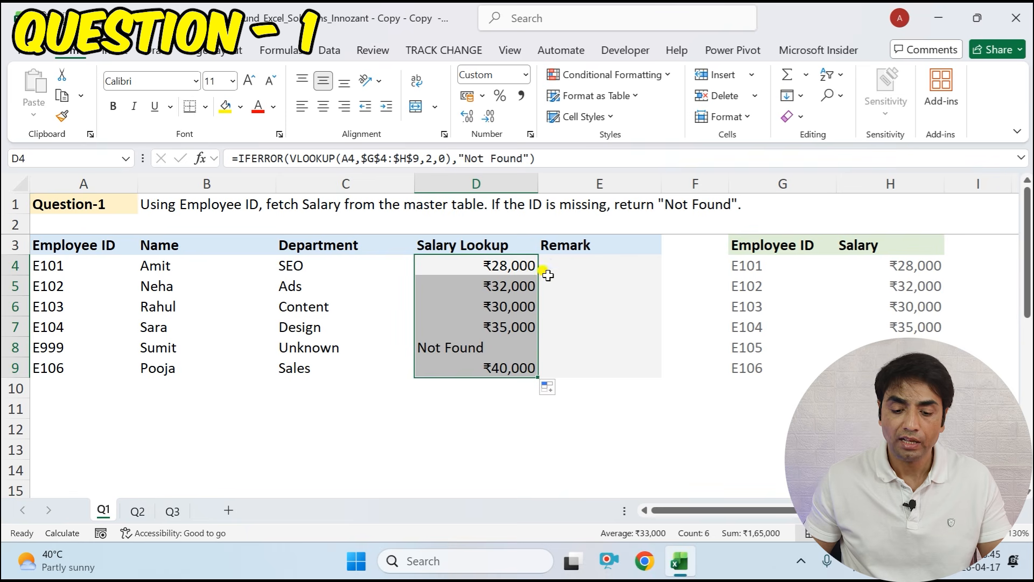
Enter =IF(D4="Not found","invalid id","ok") in E4 of the Remark column and fill it down to E9.
{"action": "left_click", "coordinate": [559, 261]}
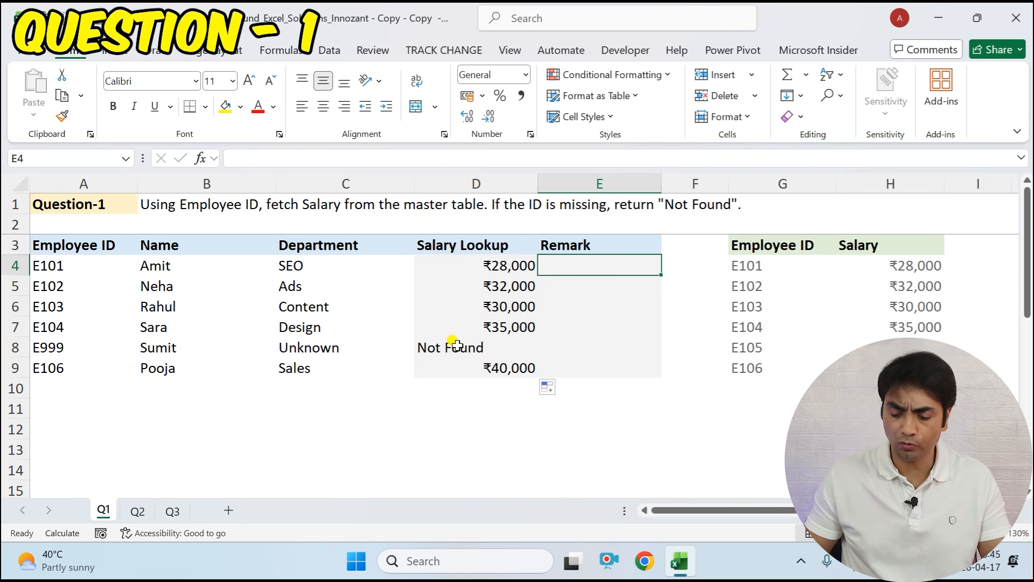
{"action": "type", "text": "=IF("}
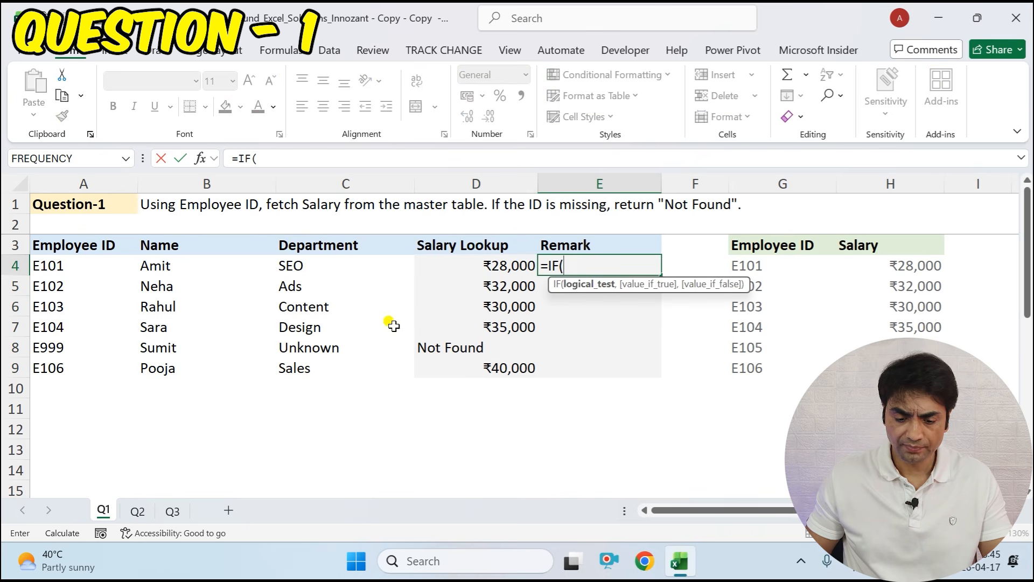
{"action": "left_click", "coordinate": [490, 269]}
{"action": "type", "text": "="}
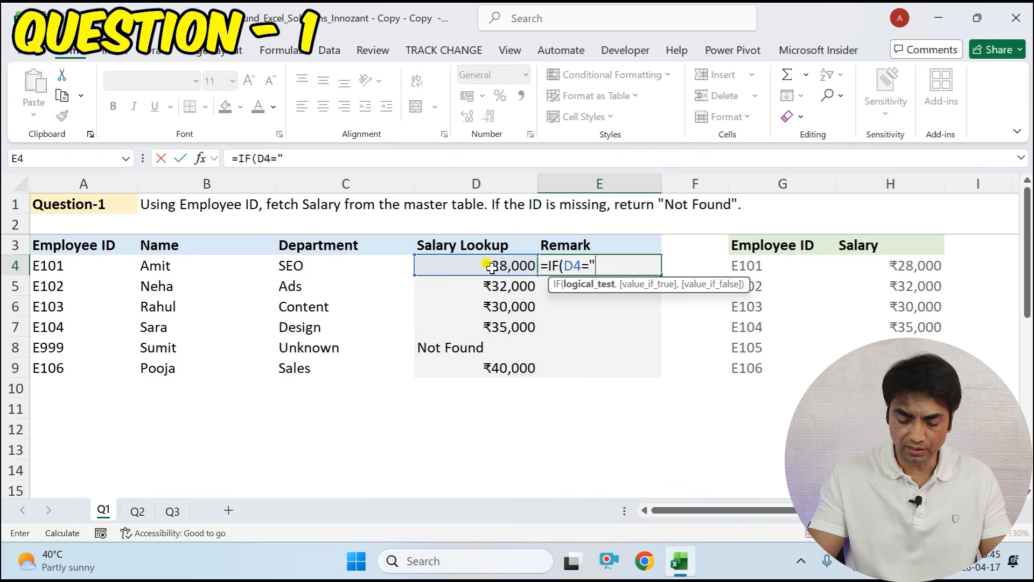
{"action": "type", "text": "\"Not found"}
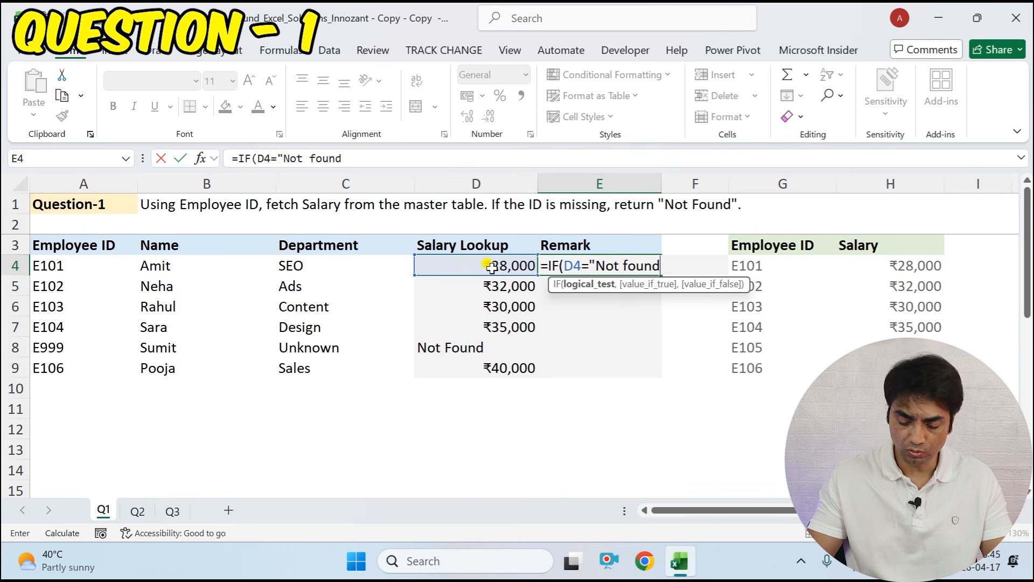
{"action": "type", "text": "\",\"inva"}
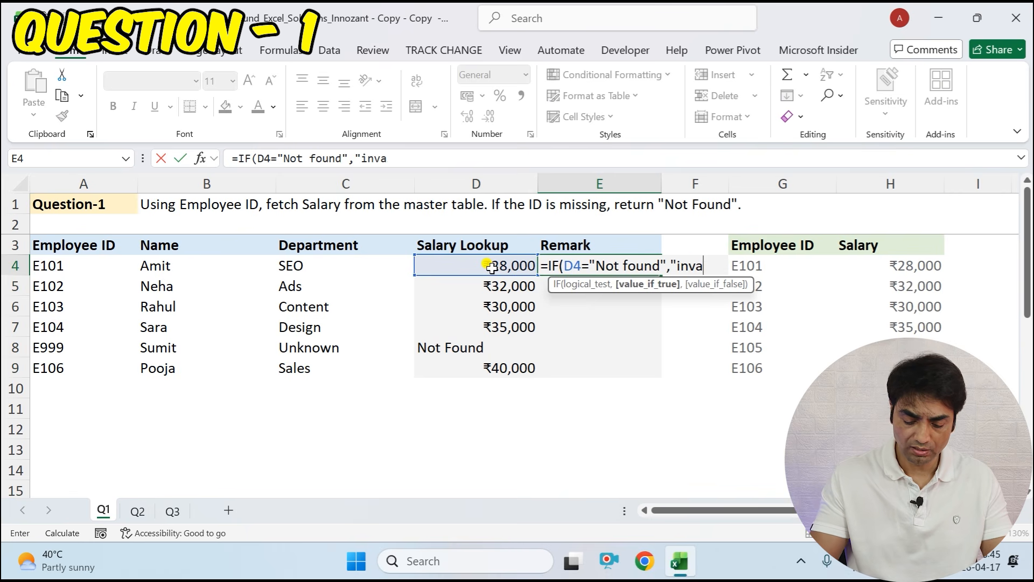
{"action": "type", "text": "lid id\",\"ok"}
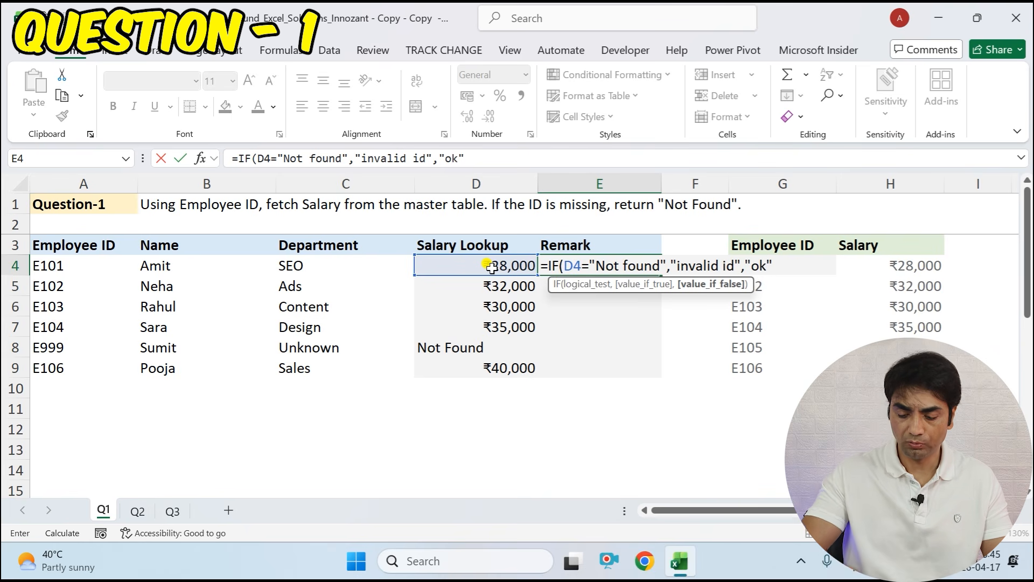
{"action": "type", "text": "\""}
{"action": "key", "text": "Return"}
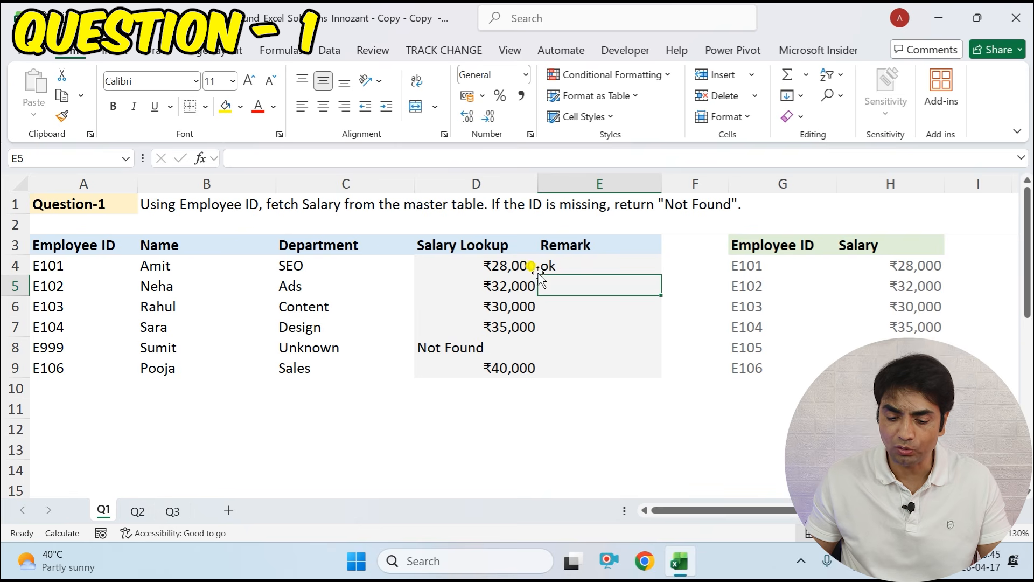
{"action": "left_click", "coordinate": [590, 269]}
{"action": "left_click_drag", "start_coordinate": [660, 275], "coordinate": [645, 368]}
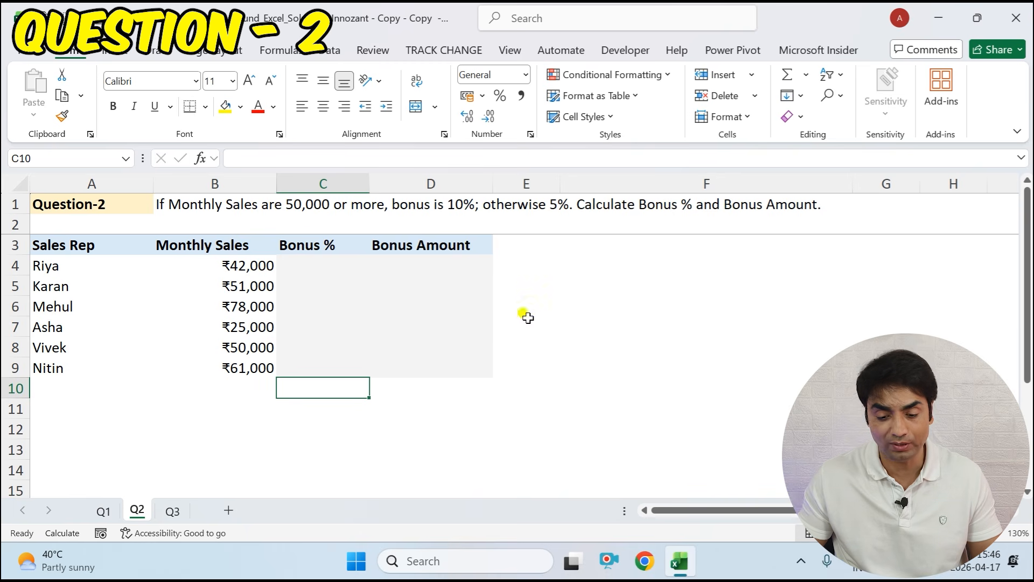
Enter =IF(B4>=50000,10%,5%) in C4 of the Bonus % column and fill it down to C9.
{"action": "left_click_drag", "start_coordinate": [416, 264], "coordinate": [397, 431]}
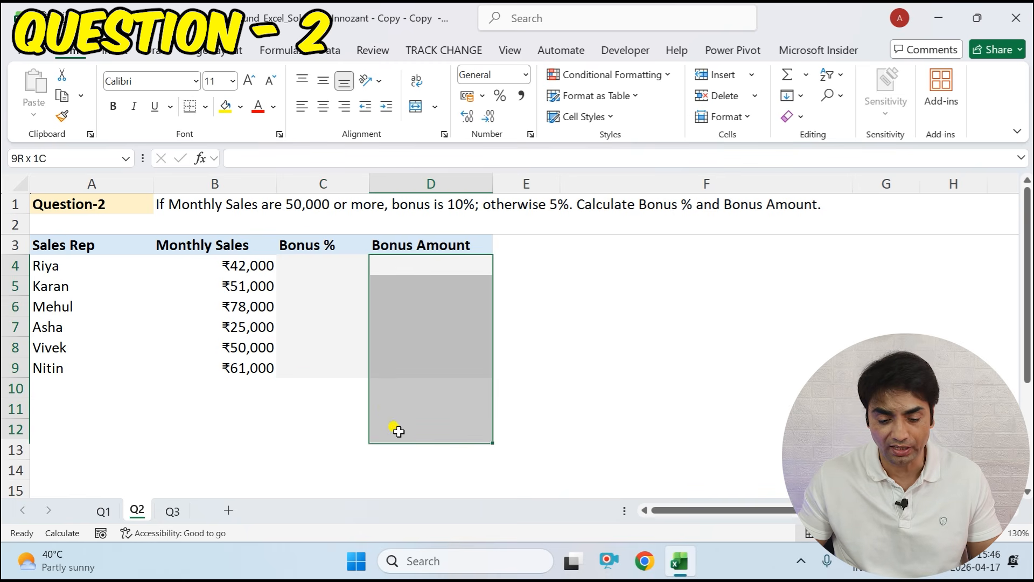
{"action": "left_click", "coordinate": [322, 266]}
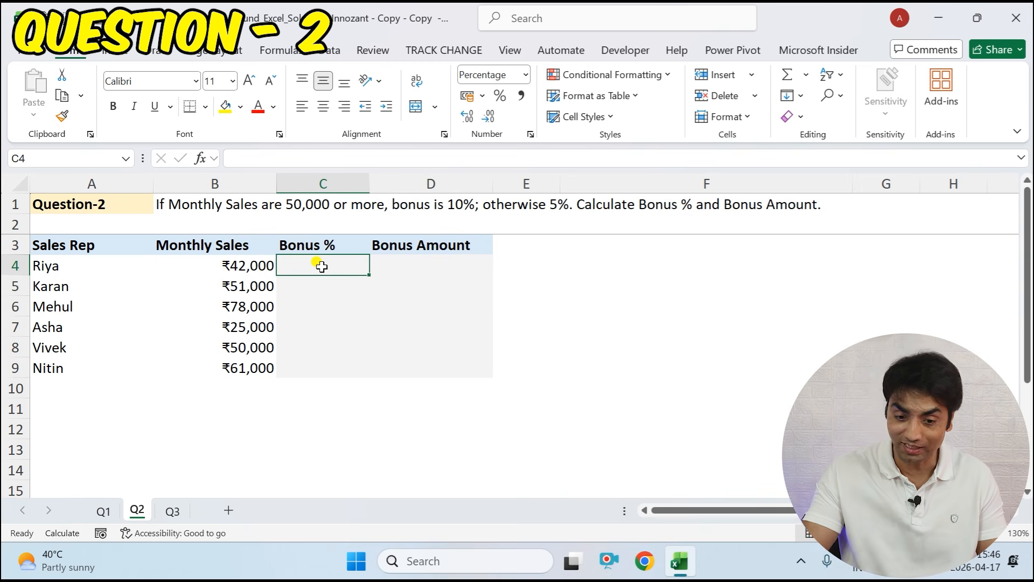
{"action": "type", "text": "=IF("}
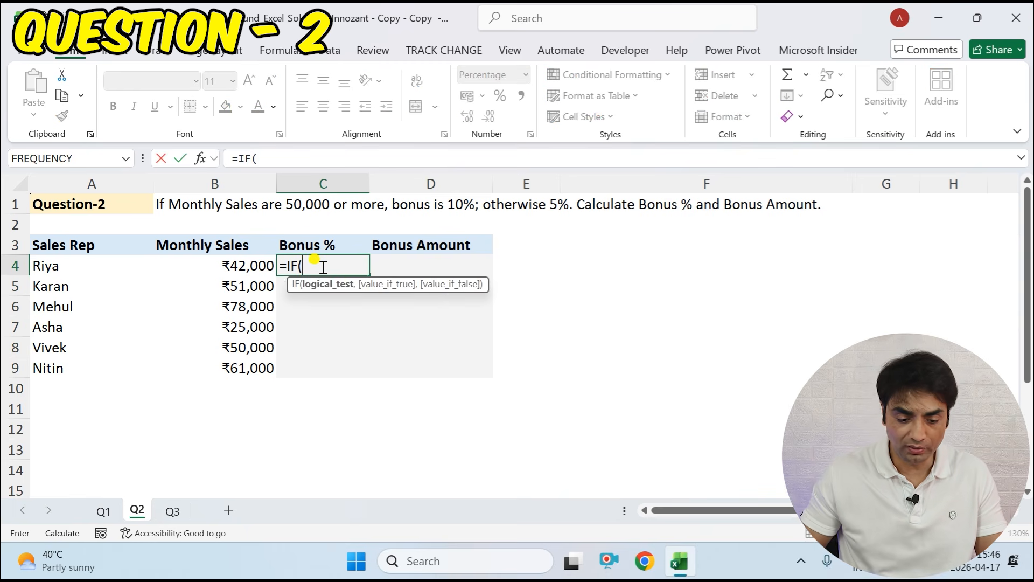
{"action": "left_click", "coordinate": [197, 263]}
{"action": "type", "text": ">=500"}
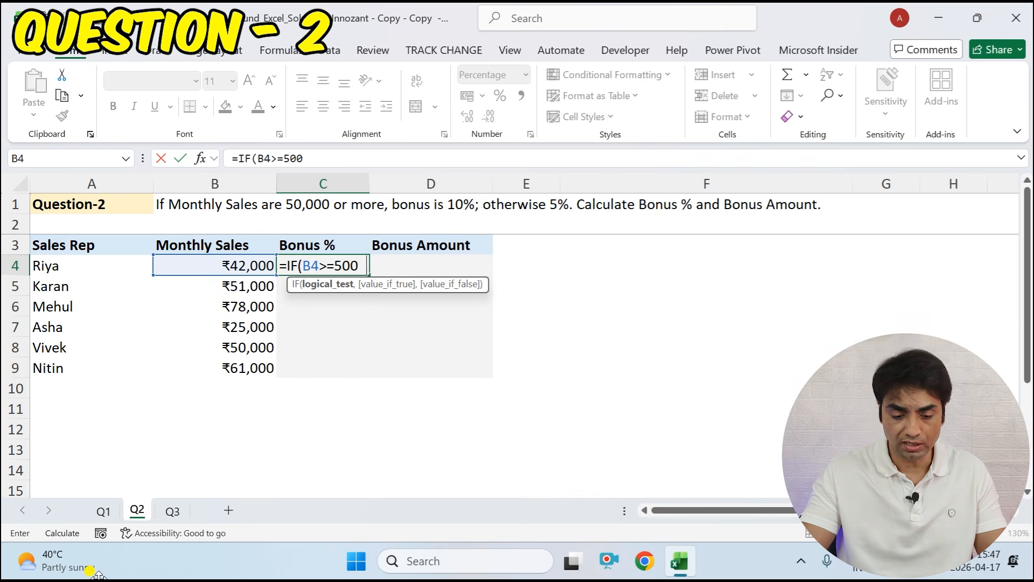
{"action": "type", "text": "00,"}
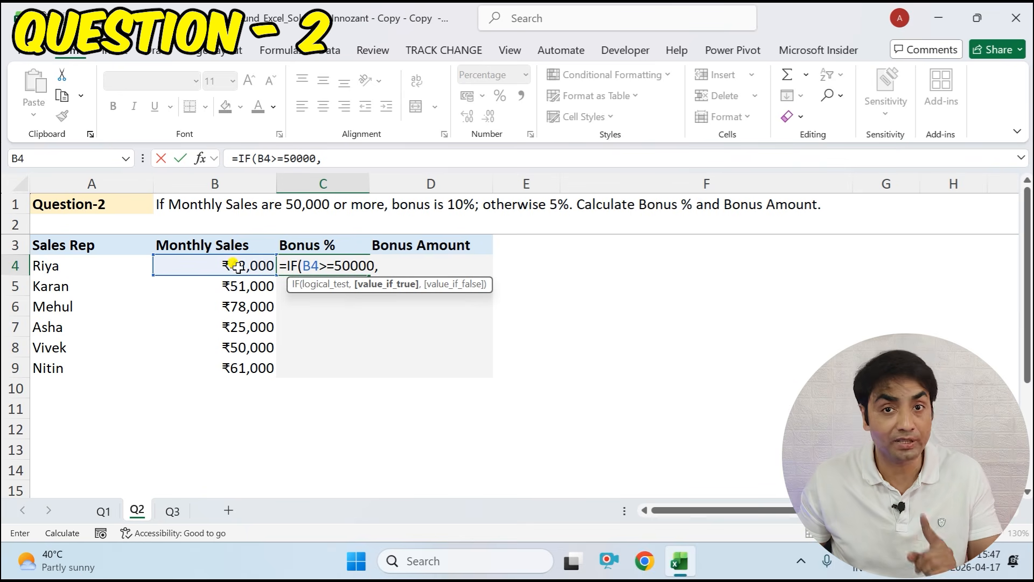
{"action": "type", "text": "10"}
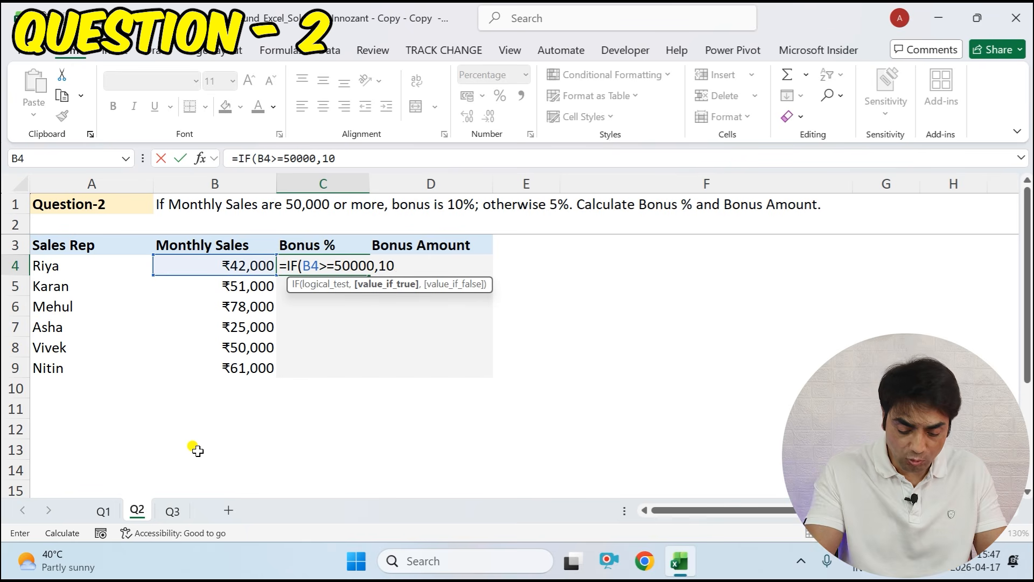
{"action": "type", "text": "%,5%"}
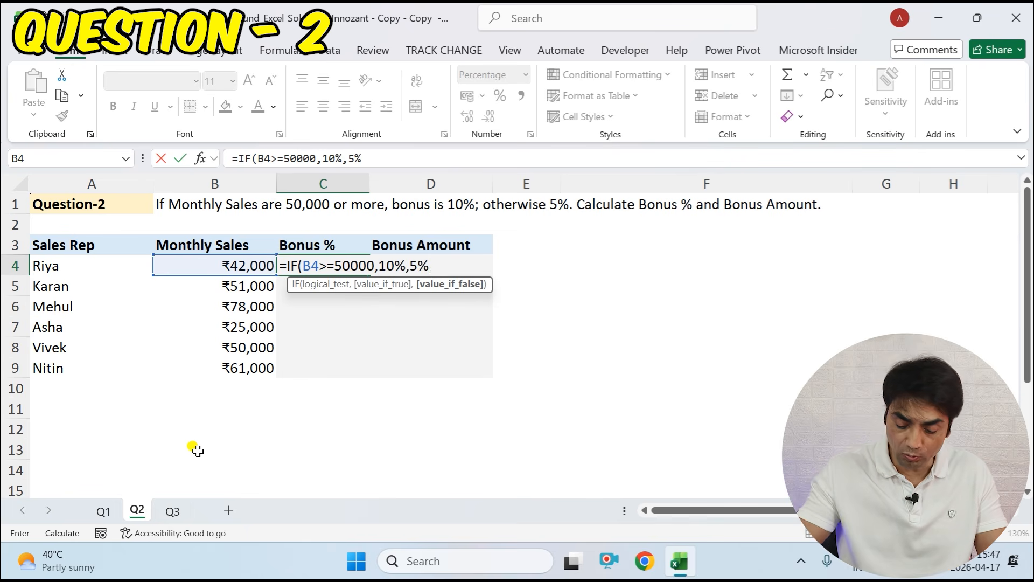
{"action": "type", "text": ")"}
{"action": "key", "text": "Return"}
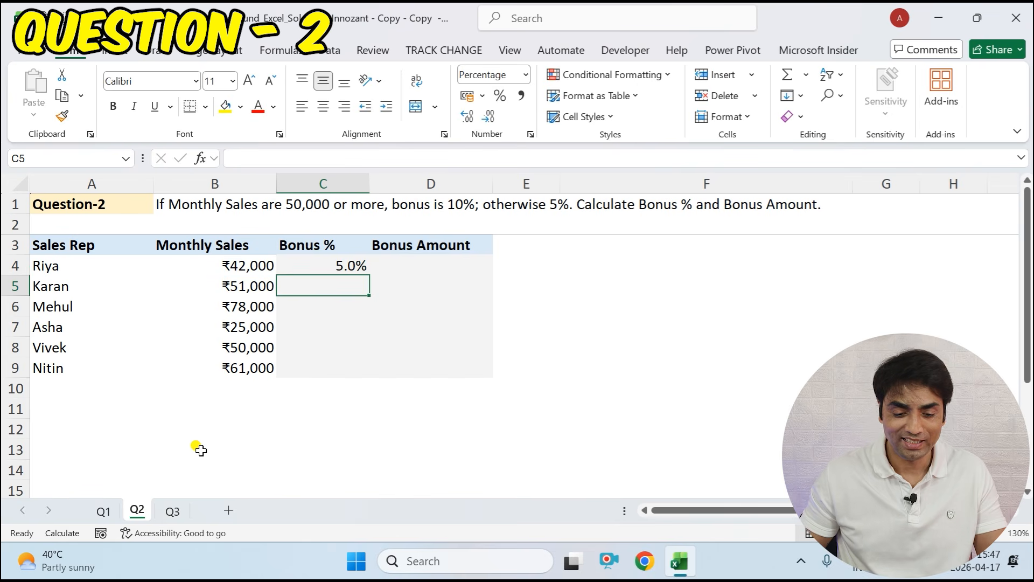
{"action": "left_click", "coordinate": [349, 264]}
{"action": "left_click_drag", "start_coordinate": [369, 274], "coordinate": [357, 368]}
Calculate Bonus Amount in D4 as =B4*C4 and fill the formula down to D9.
{"action": "left_click", "coordinate": [412, 262]}
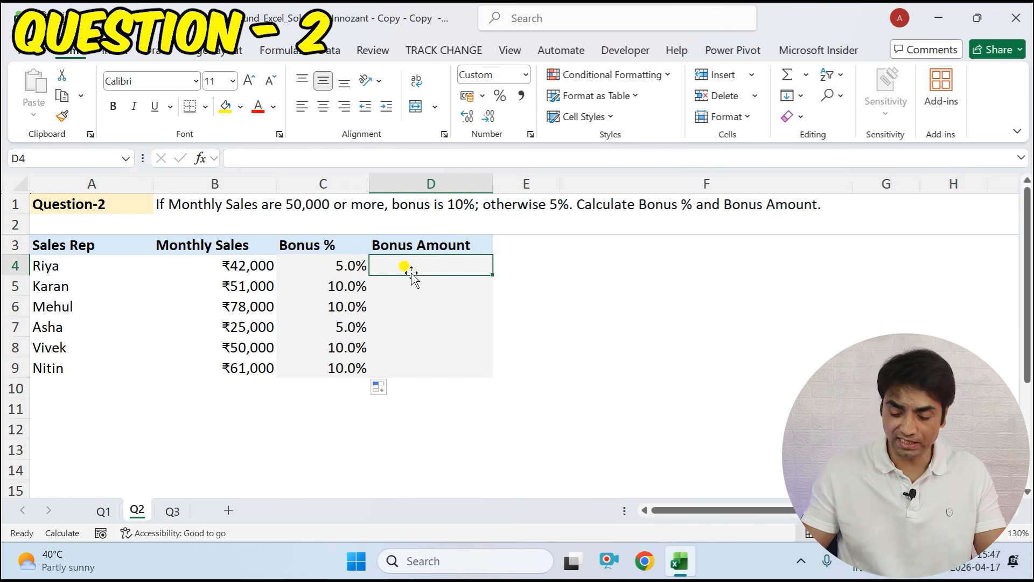
{"action": "type", "text": "="}
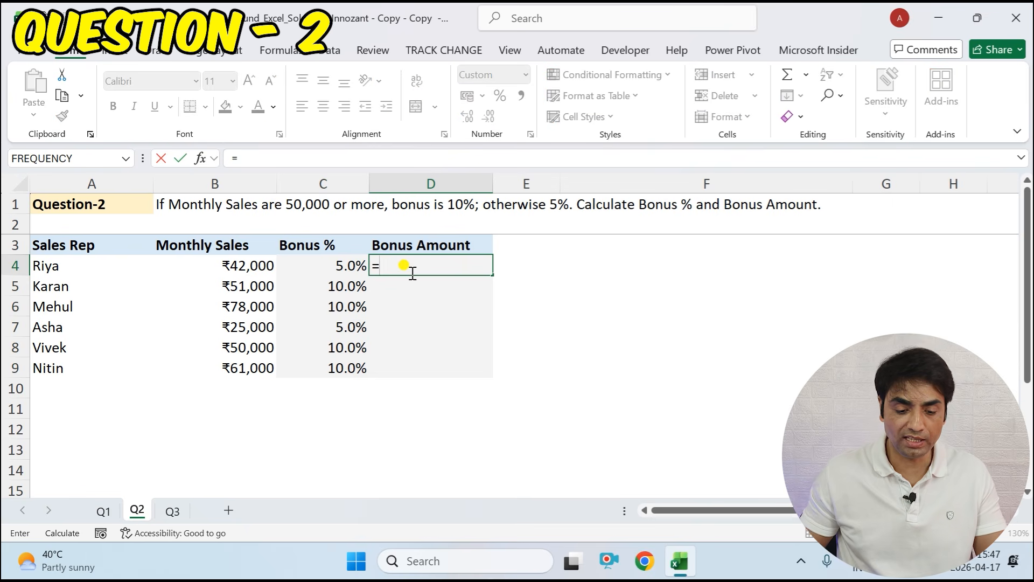
{"action": "left_click", "coordinate": [267, 274]}
{"action": "type", "text": "*"}
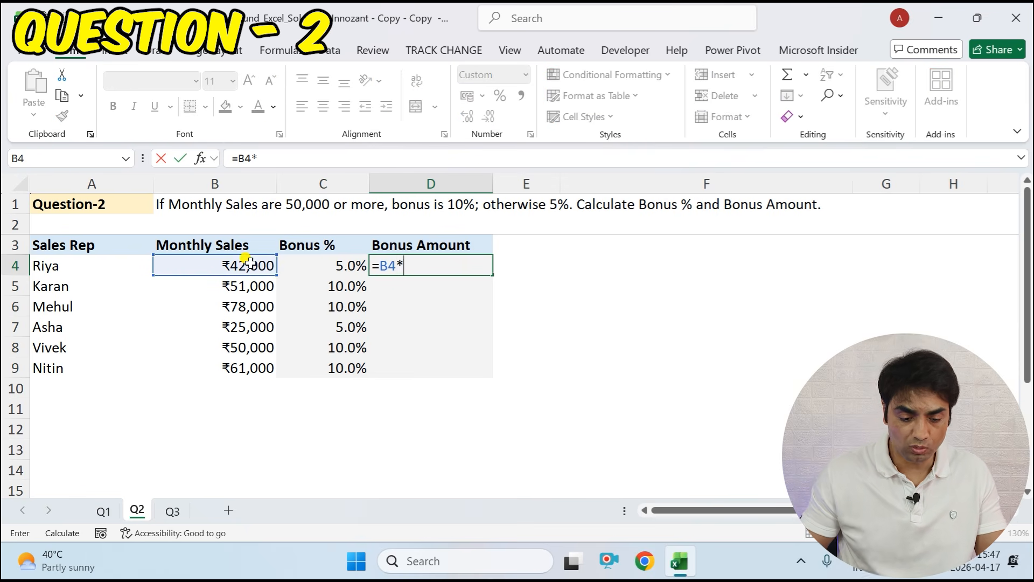
{"action": "left_click", "coordinate": [323, 267]}
{"action": "key", "text": "Return"}
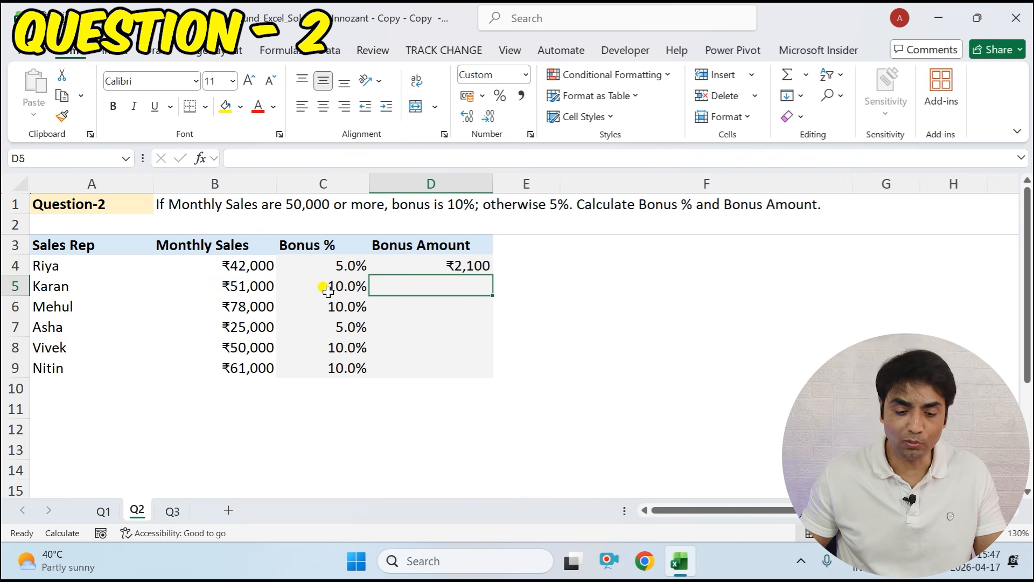
{"action": "left_click", "coordinate": [483, 266]}
{"action": "left_click_drag", "start_coordinate": [494, 274], "coordinate": [477, 377]}
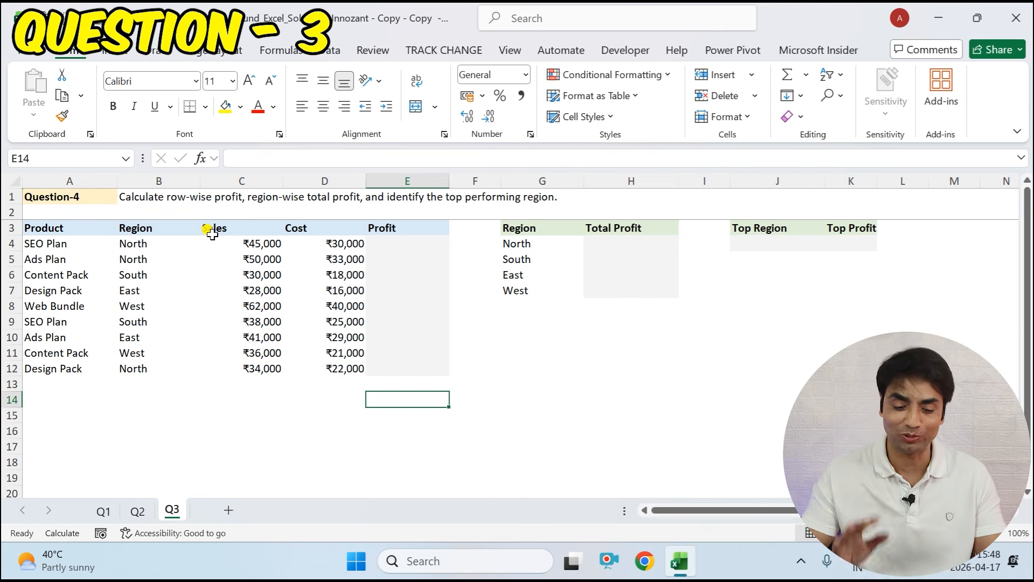
Calculate Profit in E4 as =C4-D4 and fill the formula down to E12.
{"action": "left_click", "coordinate": [399, 244]}
{"action": "type", "text": "="}
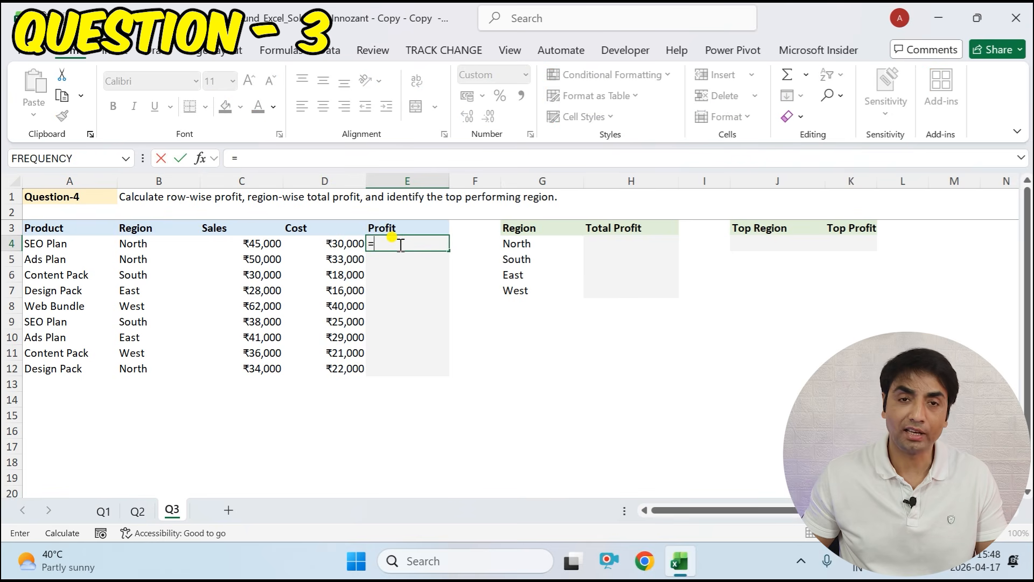
{"action": "left_click", "coordinate": [236, 244]}
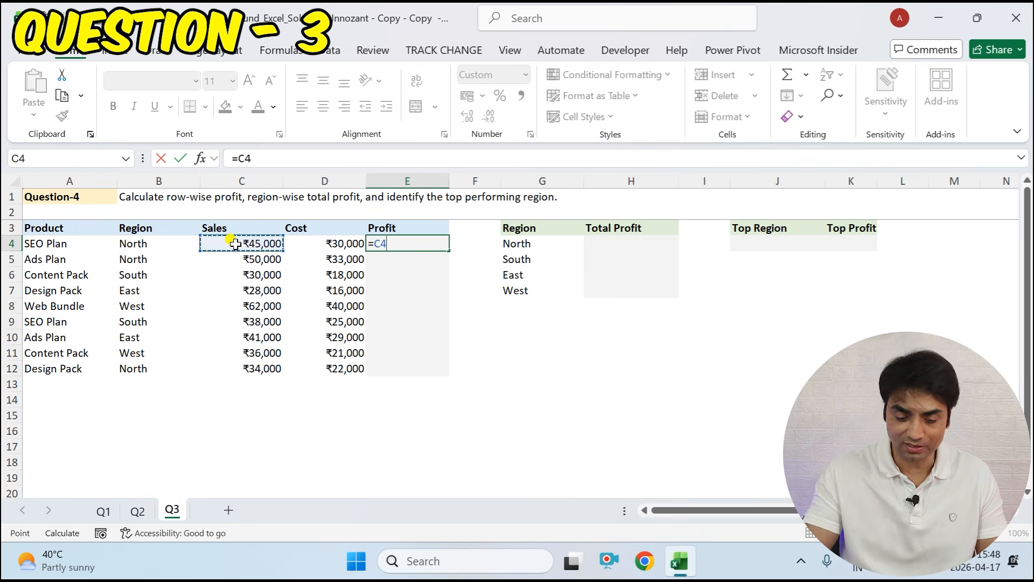
{"action": "type", "text": "-"}
{"action": "left_click", "coordinate": [325, 244]}
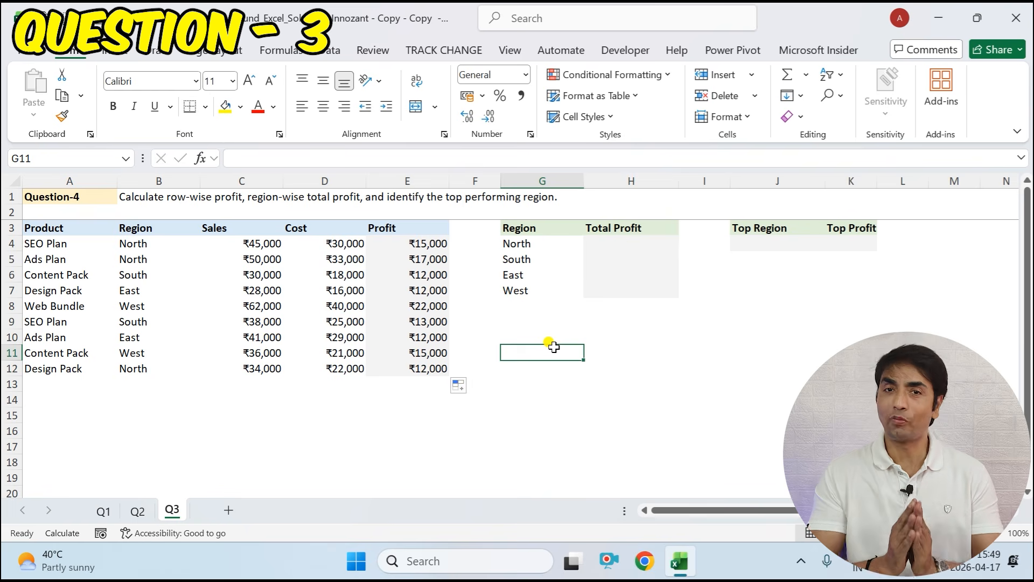
Enter =SUMIF($B$4:$B$12,G4,$E$4:$E$12) in H4 of the Total Profit column and fill it down to H7.
{"action": "left_click", "coordinate": [615, 241]}
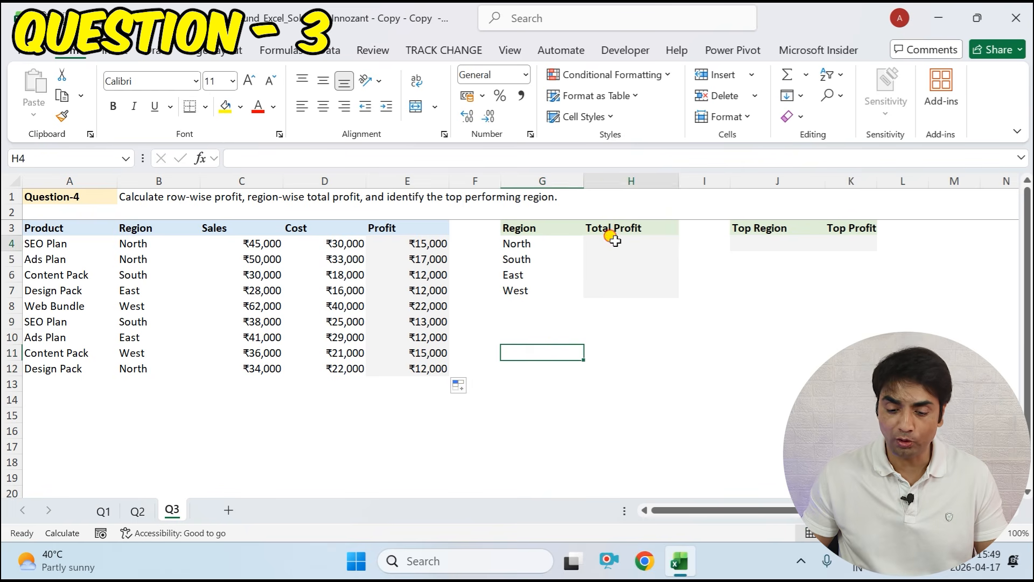
{"action": "type", "text": "=sumif"}
{"action": "key", "text": "Tab"}
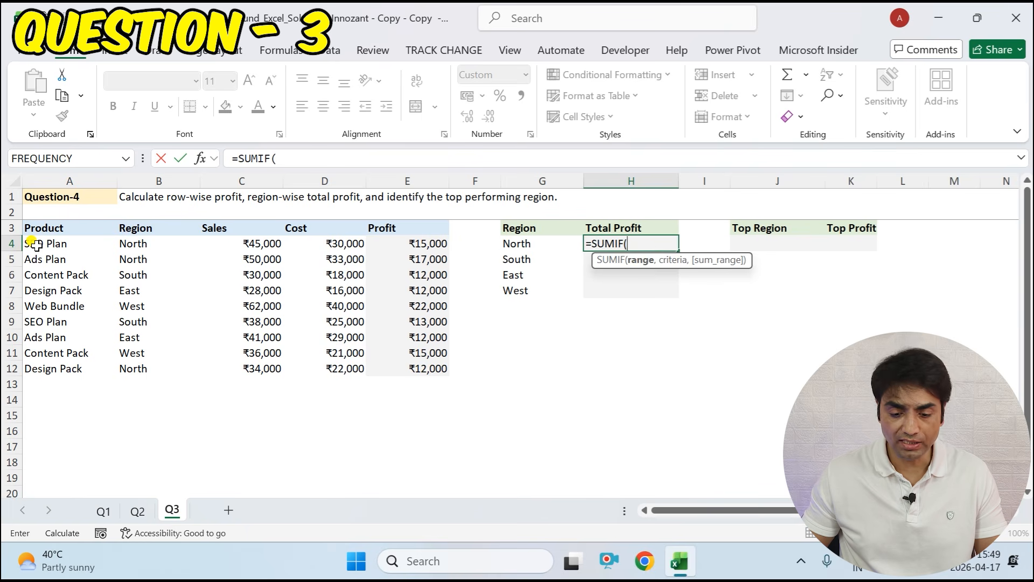
{"action": "left_click_drag", "start_coordinate": [137, 243], "coordinate": [139, 359]}
{"action": "key", "text": "F4"}
{"action": "type", "text": ","}
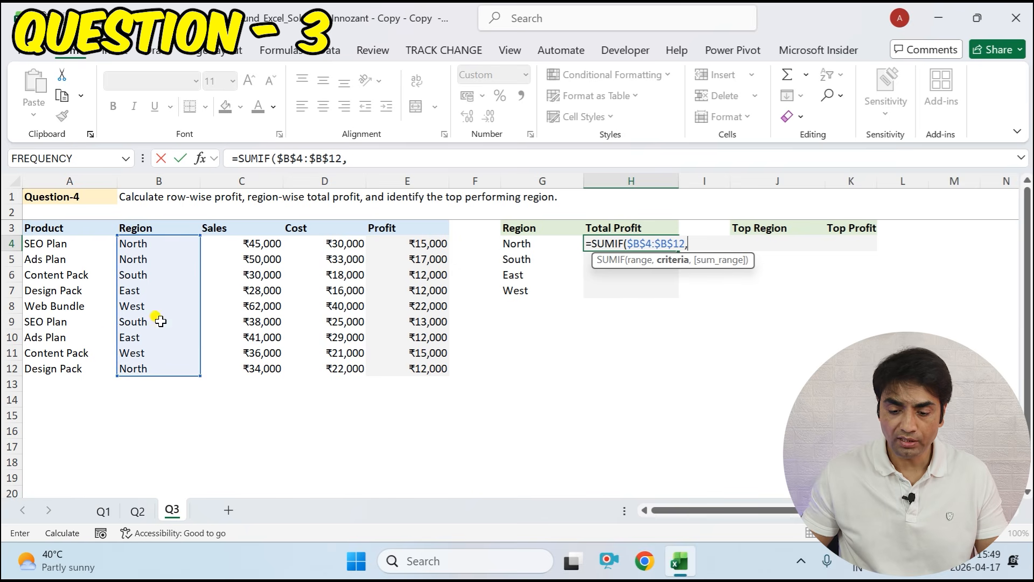
{"action": "left_click", "coordinate": [521, 243]}
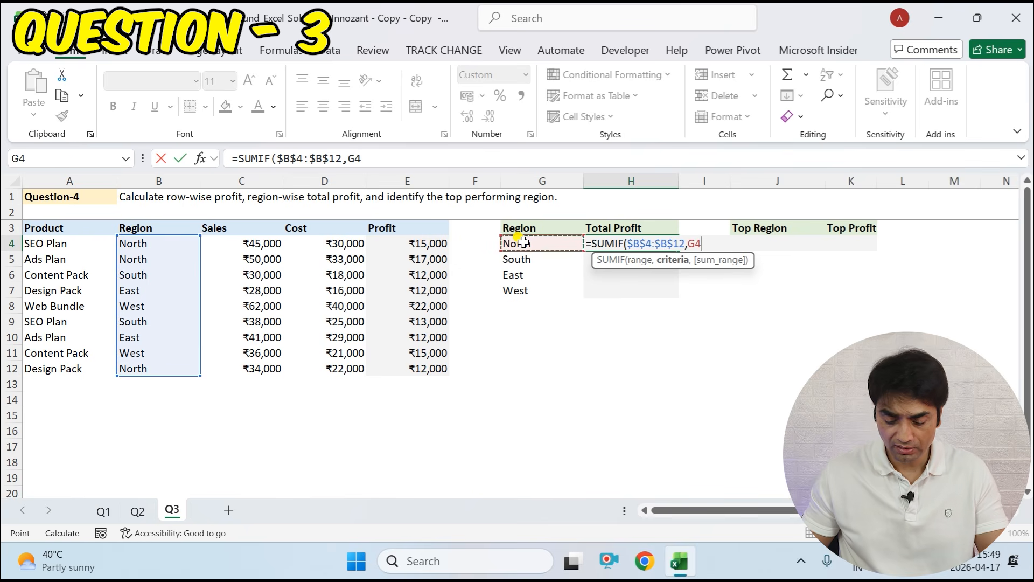
{"action": "type", "text": ","}
{"action": "left_click_drag", "start_coordinate": [418, 246], "coordinate": [415, 364]}
{"action": "key", "text": "F4"}
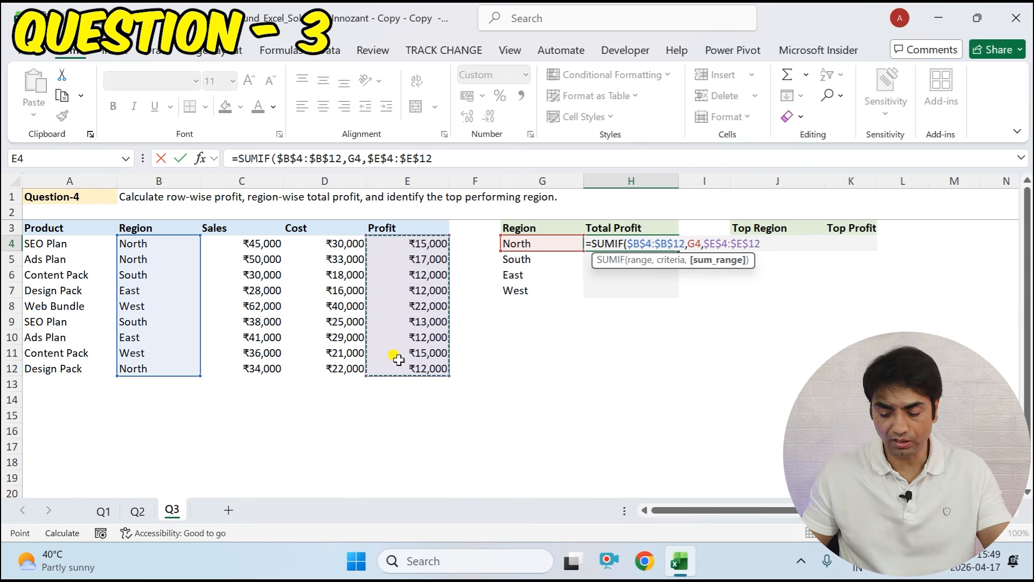
{"action": "type", "text": ")"}
{"action": "key", "text": "Return"}
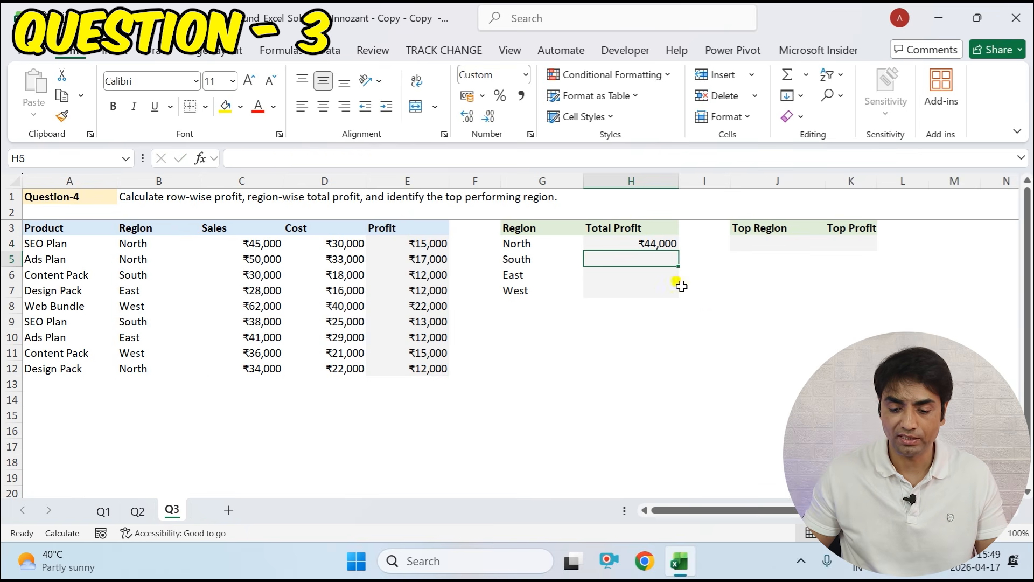
{"action": "left_click", "coordinate": [668, 246]}
{"action": "left_click_drag", "start_coordinate": [678, 251], "coordinate": [679, 292]}
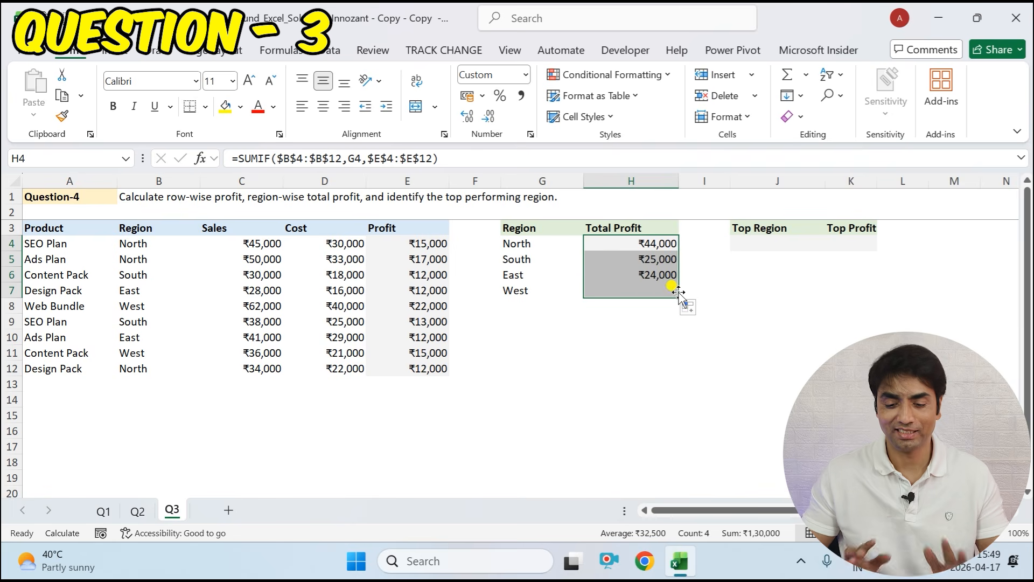
Start the Top Region formula in J4 with INDEX over the absolute region range $G$4:$G$7.
{"action": "scroll", "coordinate": [635, 269], "scroll_direction": "right", "scroll_amount": 2}
{"action": "left_click", "coordinate": [596, 243]}
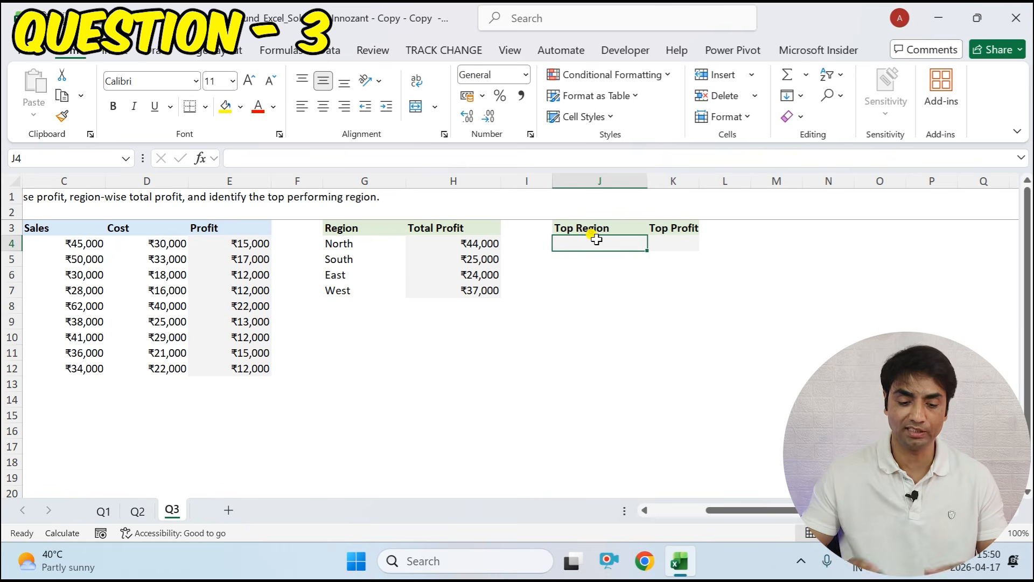
{"action": "type", "text": "=inde"}
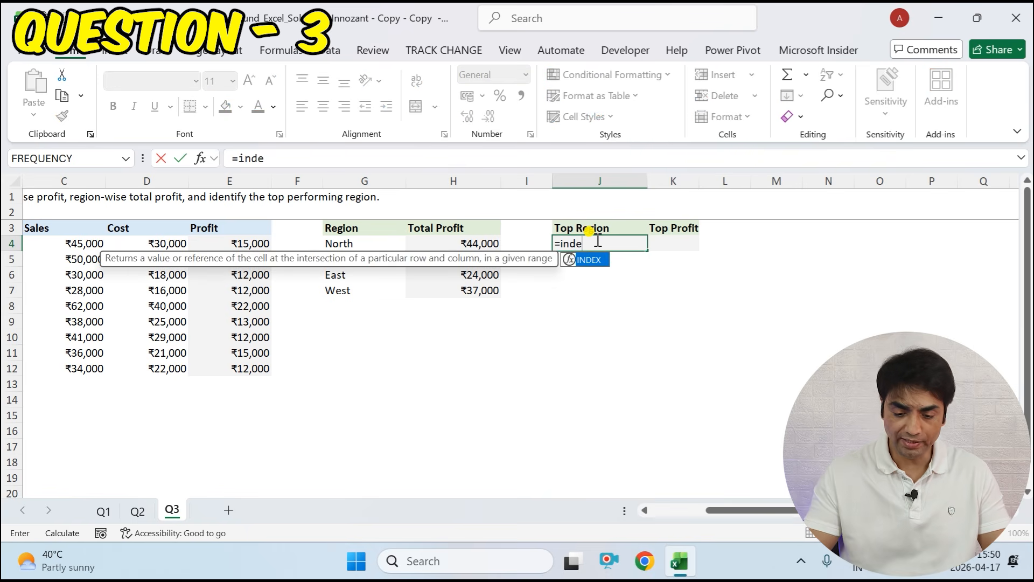
{"action": "type", "text": "x"}
{"action": "key", "text": "Tab"}
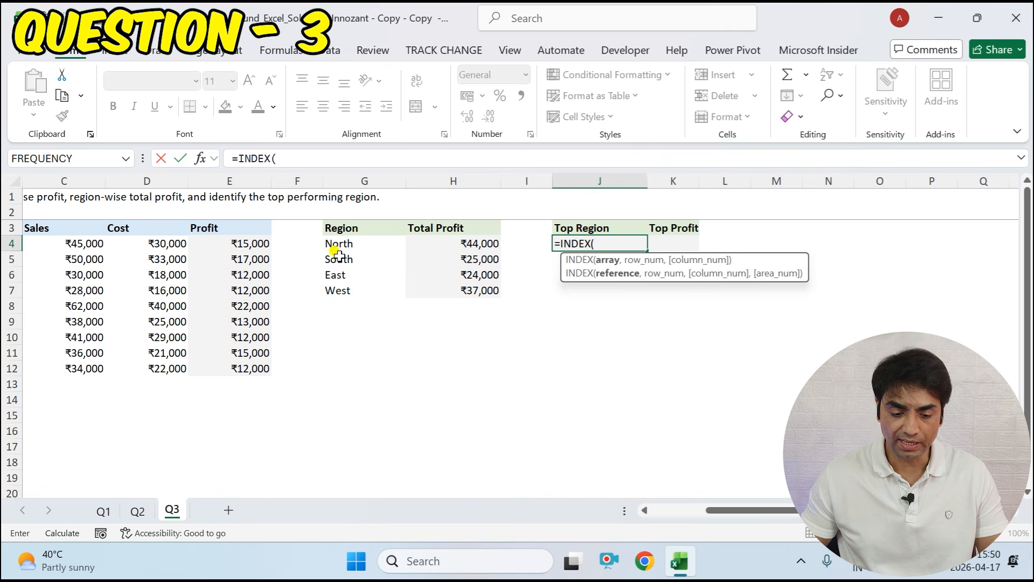
{"action": "left_click_drag", "start_coordinate": [334, 247], "coordinate": [348, 287]}
{"action": "key", "text": "F4"}
Add a nested MATCH as the row number of the J4 formula, with MAX($H$4:$H$7) as its lookup value.
{"action": "type", "text": ",mat"}
{"action": "key", "text": "Tab"}
{"action": "type", "text": "max"}
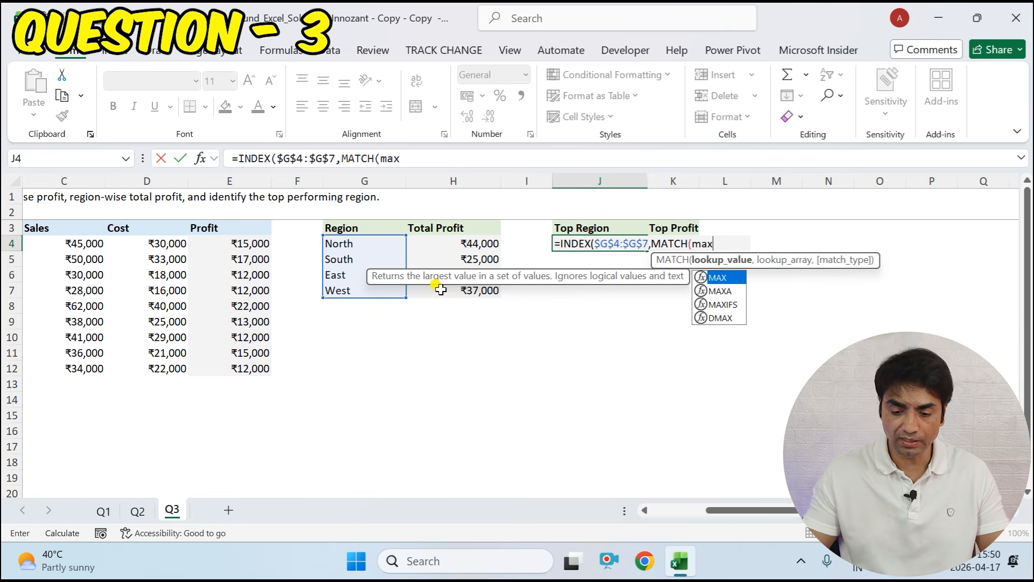
{"action": "key", "text": "Tab"}
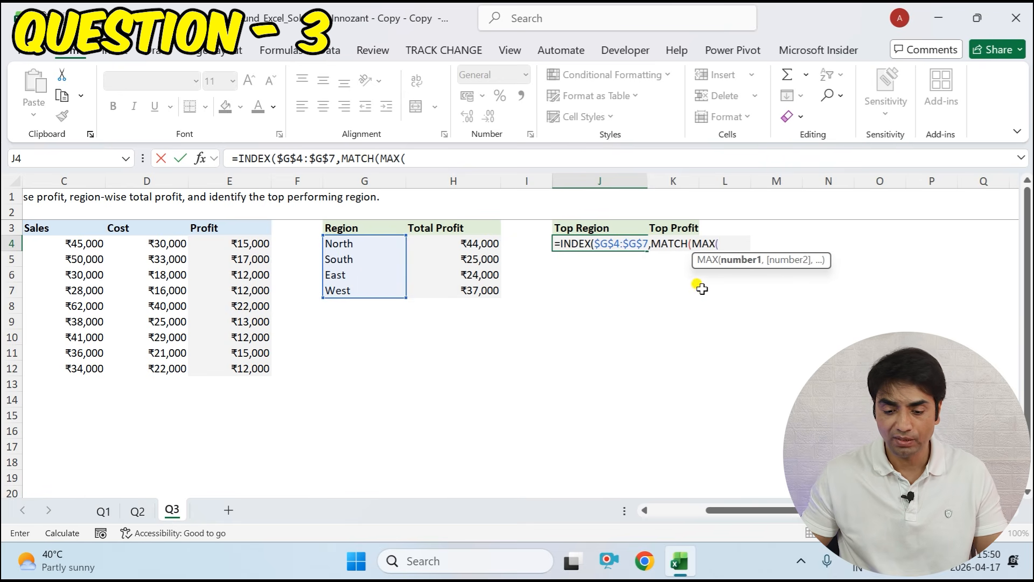
{"action": "left_click_drag", "start_coordinate": [725, 510], "coordinate": [658, 509]}
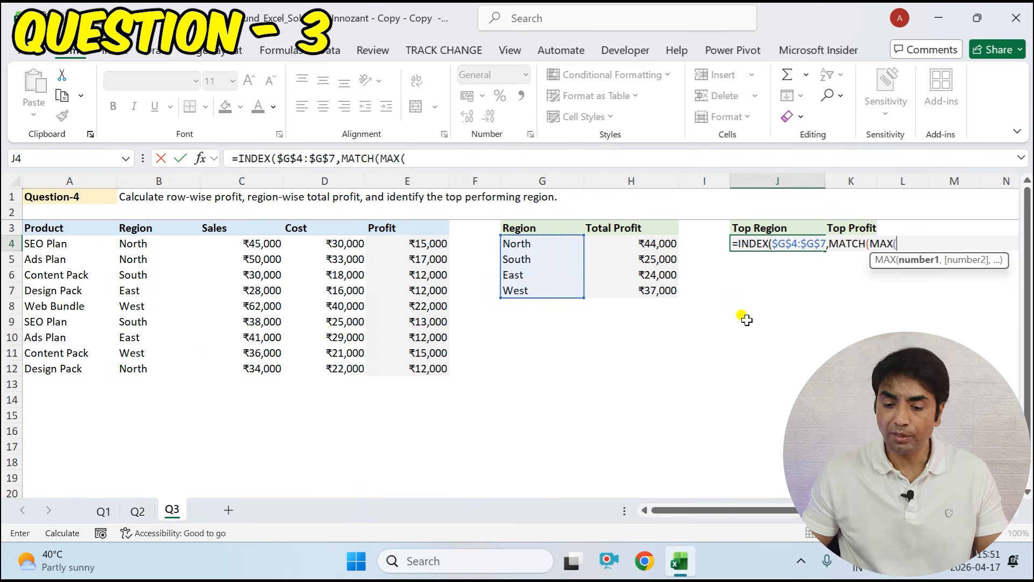
{"action": "left_click_drag", "start_coordinate": [649, 245], "coordinate": [641, 286]}
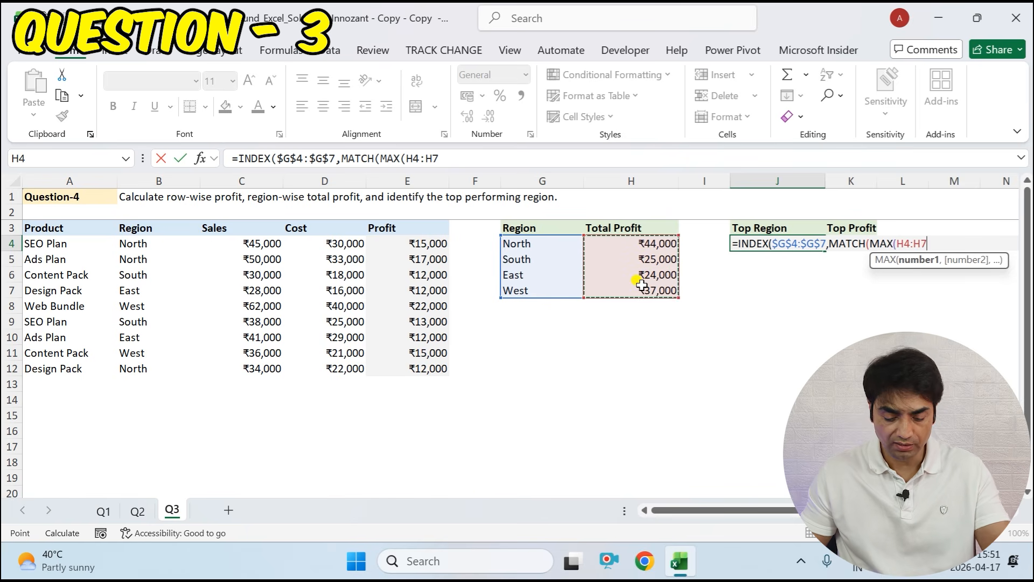
{"action": "key", "text": "F4"}
{"action": "type", "text": ")"}
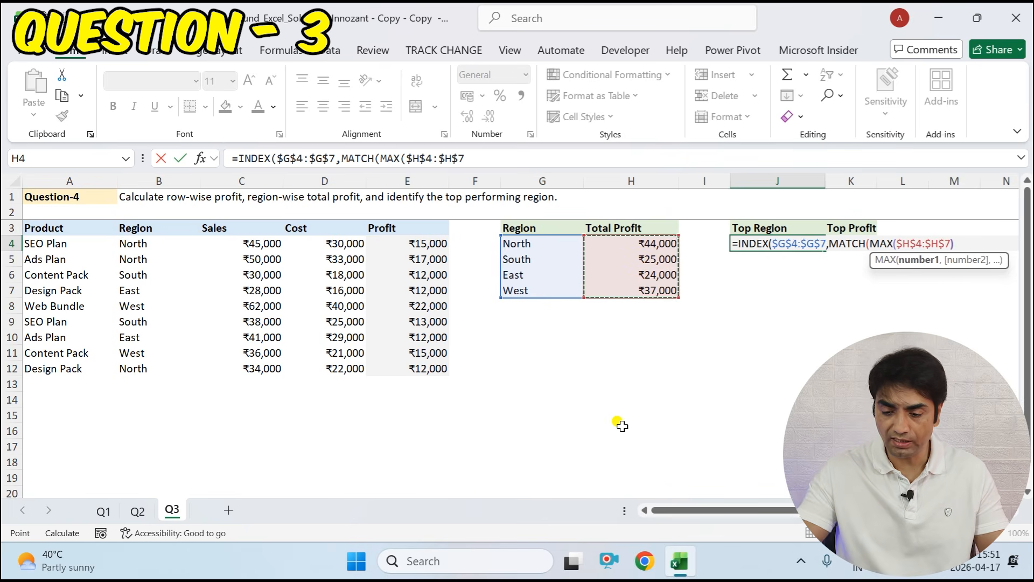
Complete the J4 formula with $H$4:$H$7 as the MATCH lookup array and 0 for an exact match.
{"action": "type", "text": ","}
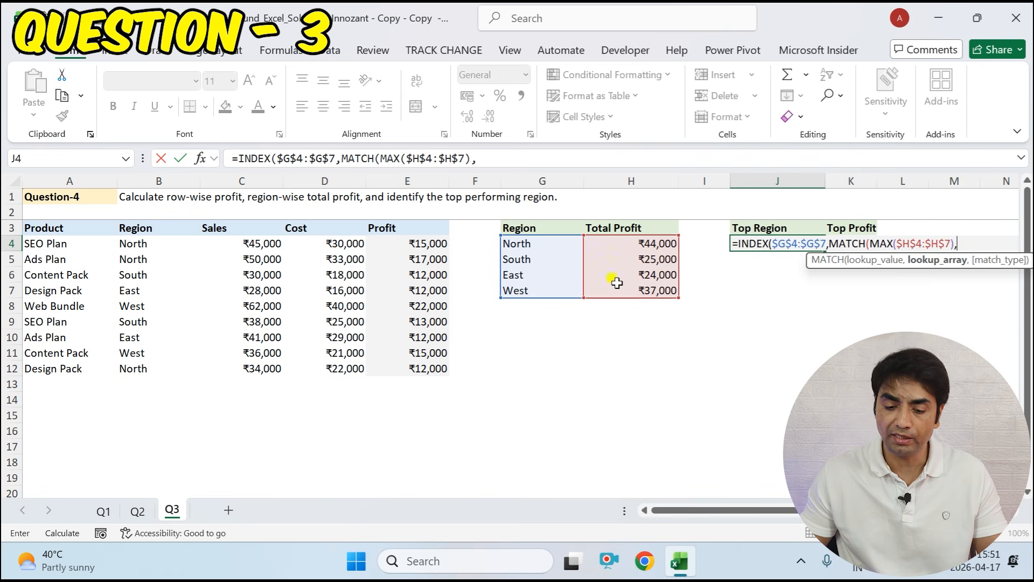
{"action": "left_click_drag", "start_coordinate": [623, 243], "coordinate": [633, 289]}
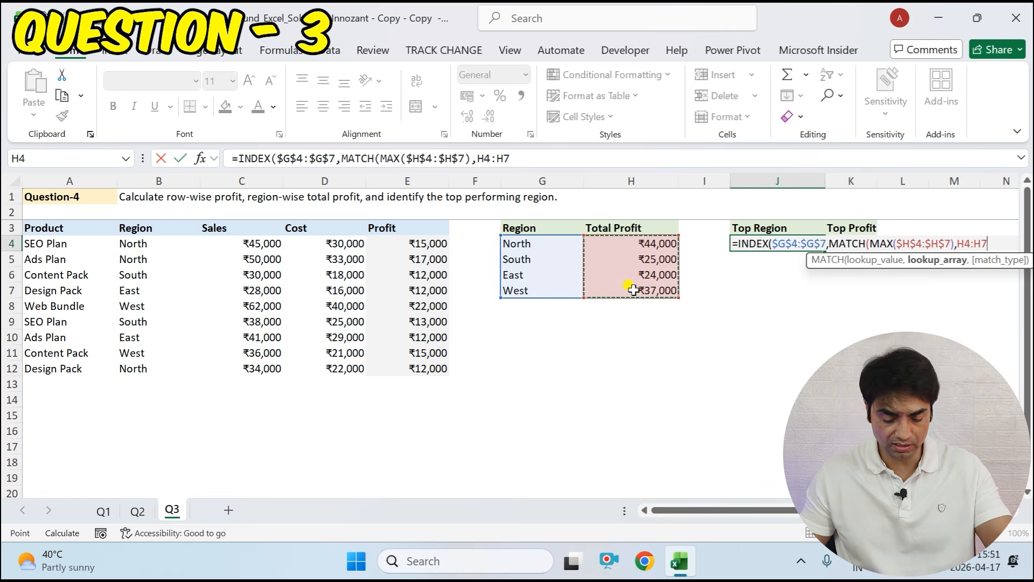
{"action": "key", "text": "F4"}
{"action": "type", "text": ","}
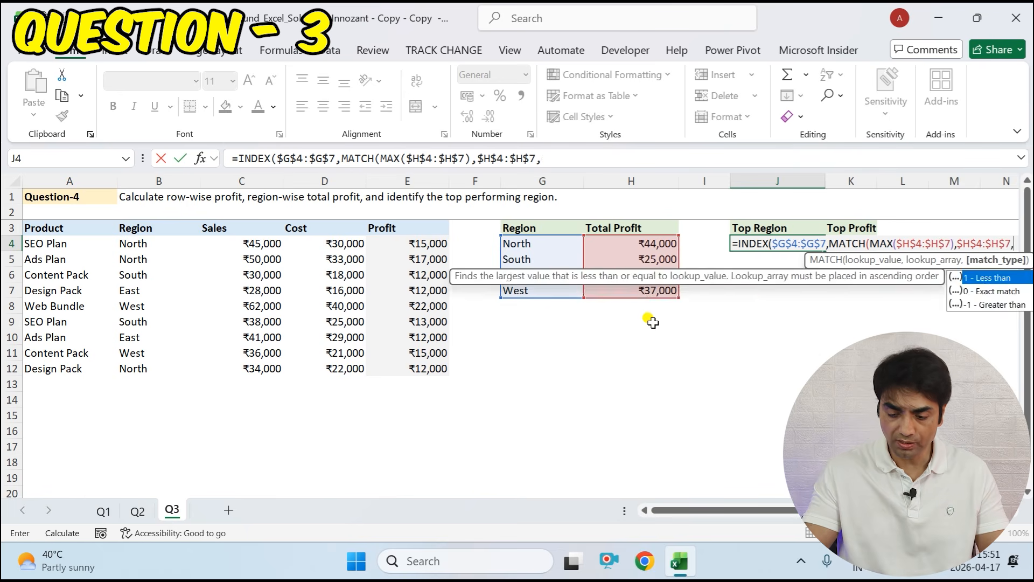
{"action": "type", "text": "0))"}
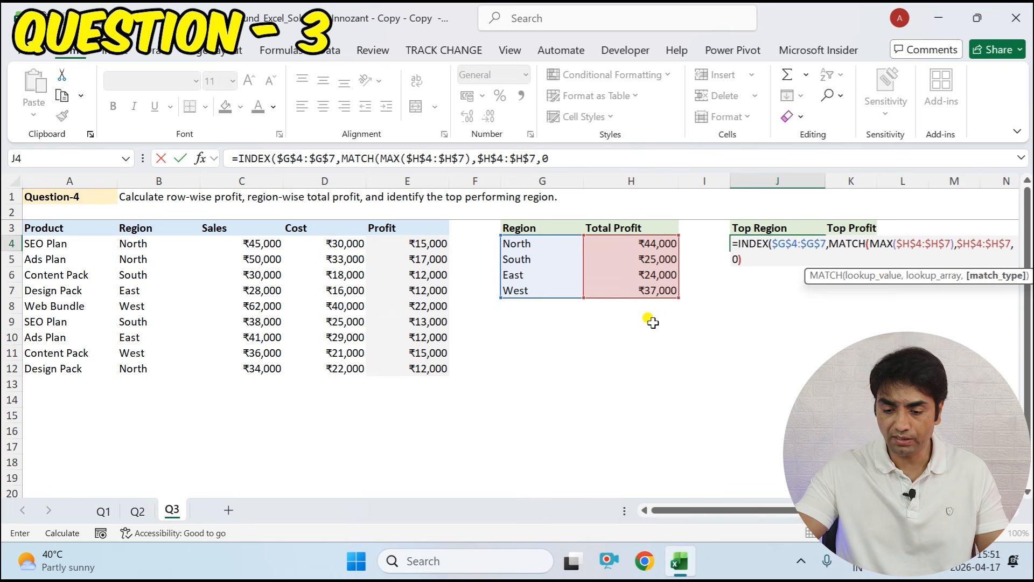
{"action": "key", "text": "Return"}
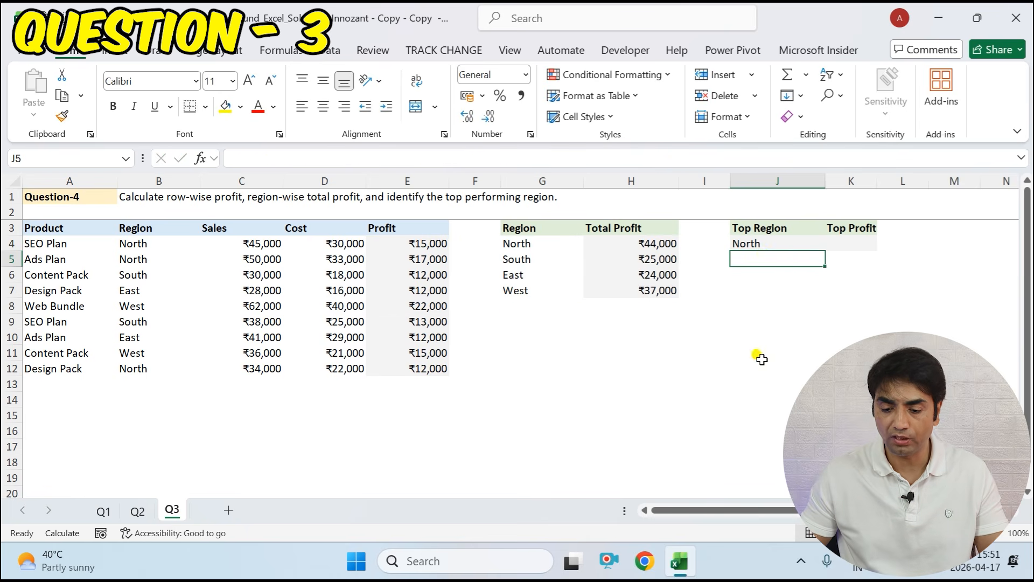
{"action": "left_click", "coordinate": [774, 240]}
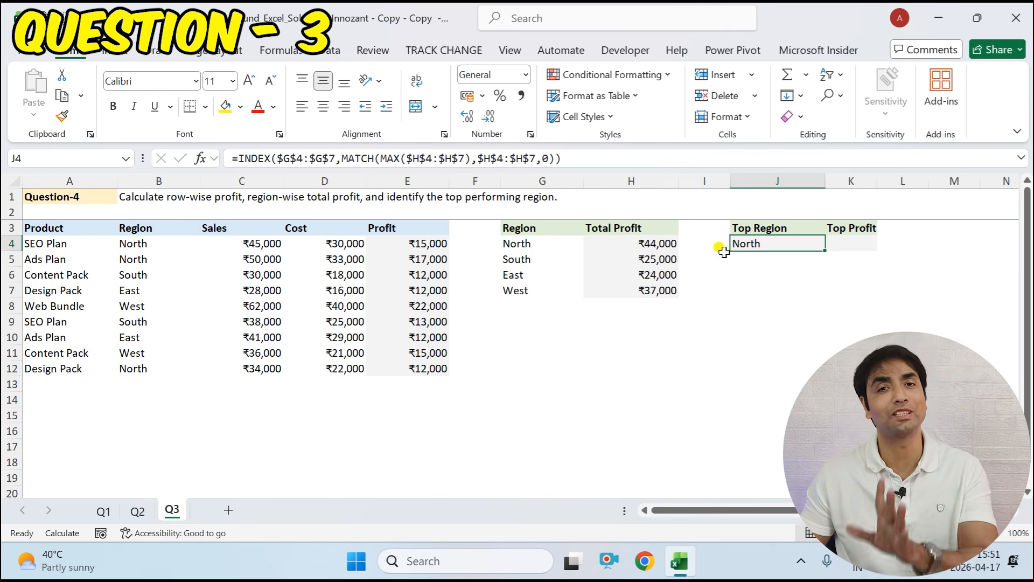
Enter =MAX($H$4:$H$7) in K4 under Top Profit.
{"action": "left_click", "coordinate": [850, 243]}
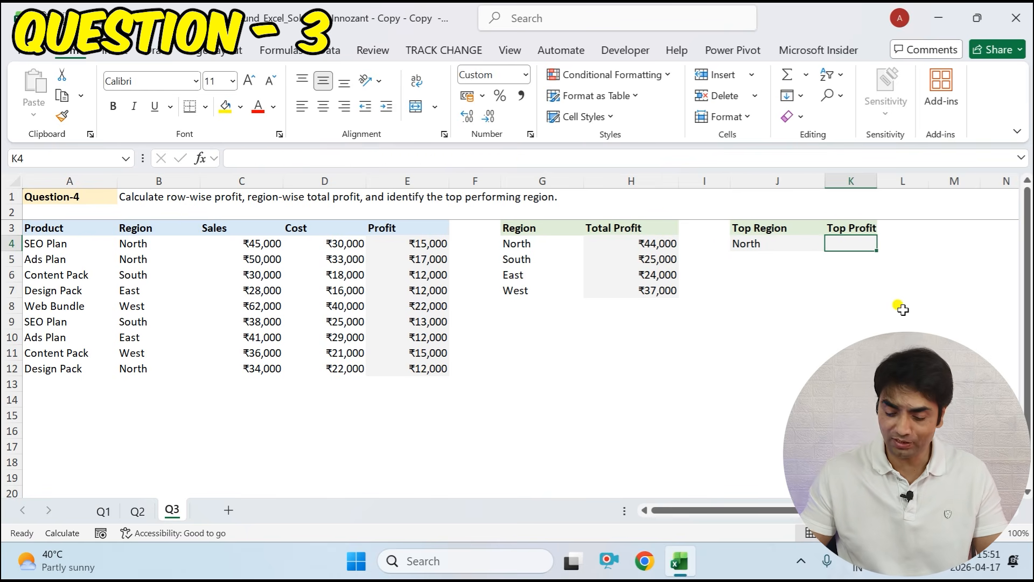
{"action": "type", "text": "=max"}
{"action": "key", "text": "Tab"}
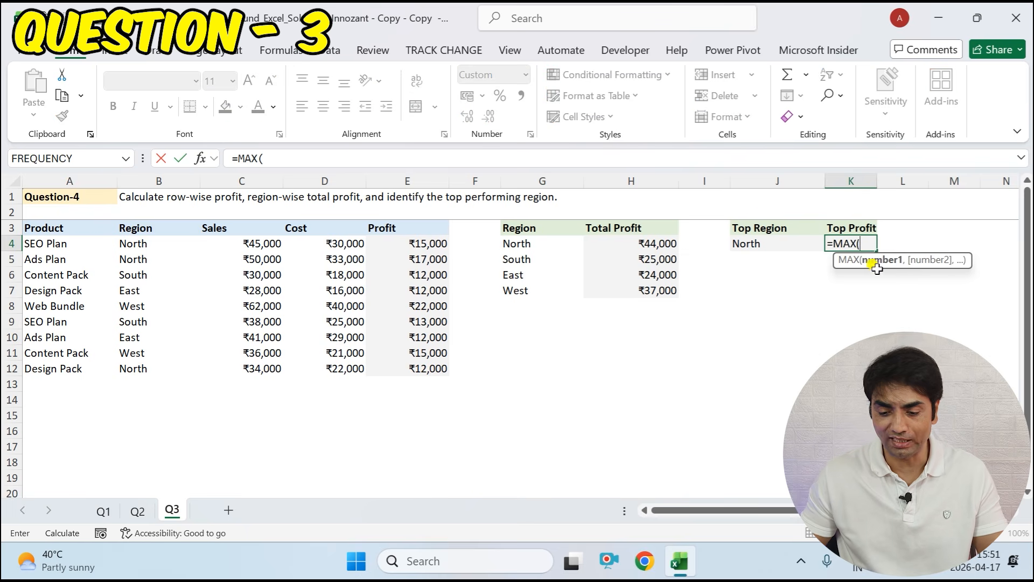
{"action": "left_click_drag", "start_coordinate": [661, 237], "coordinate": [647, 284]}
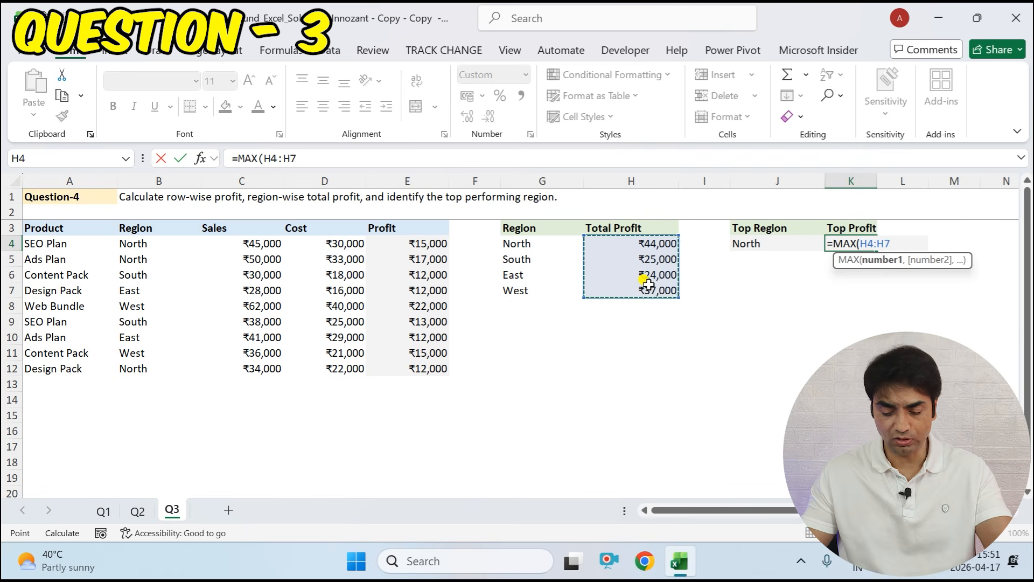
{"action": "key", "text": "F4"}
{"action": "type", "text": ")"}
{"action": "key", "text": "Return"}
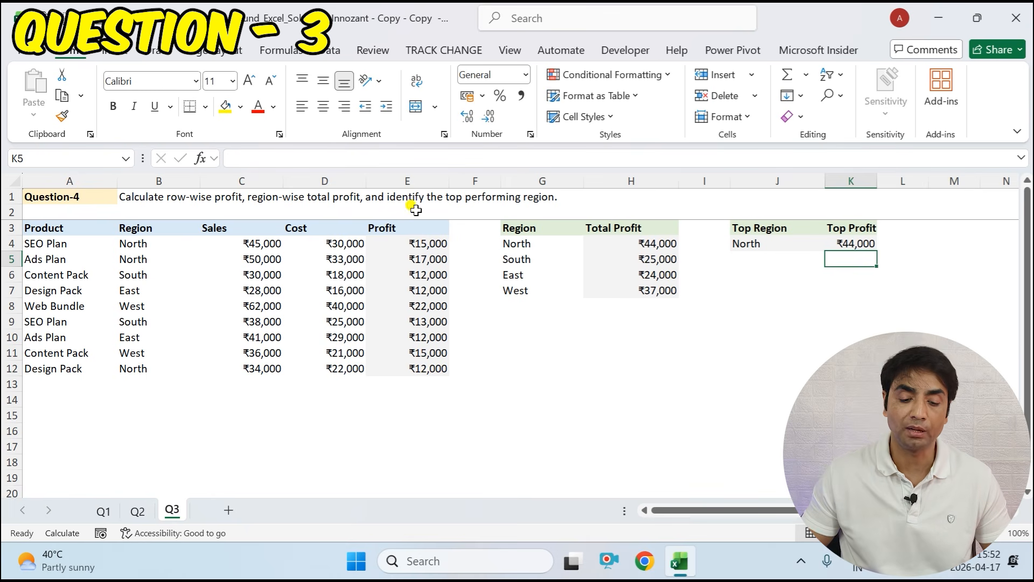
Open the Profit formula in E4 to review its cell references.
{"action": "left_click", "coordinate": [399, 248]}
{"action": "key", "text": "F2"}
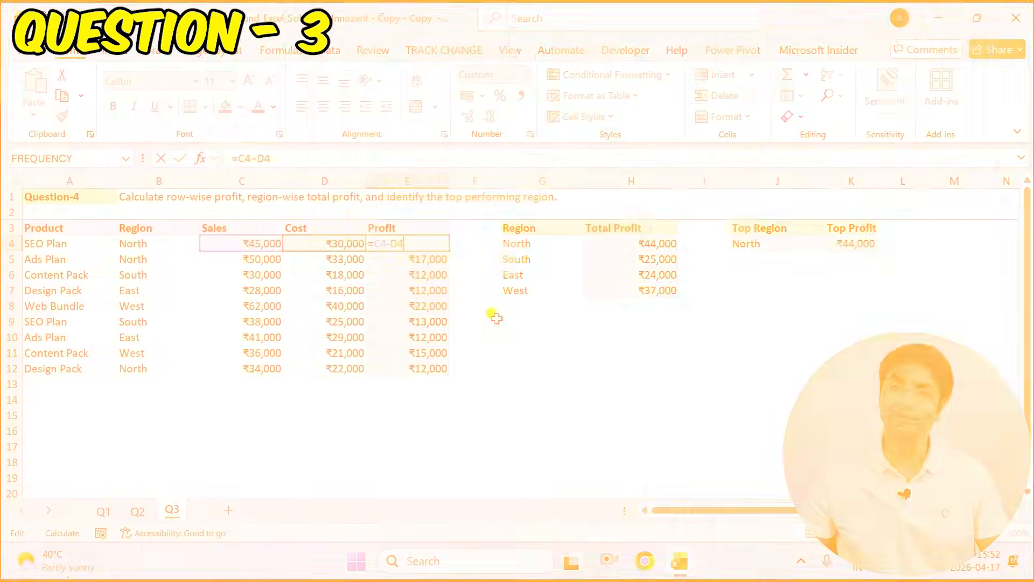